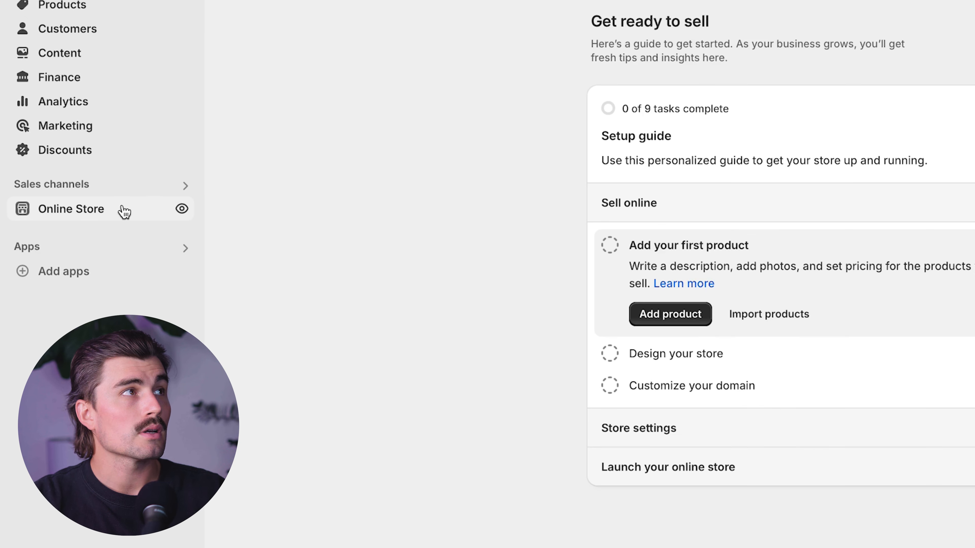
# - Open the online store's Dawn theme for customization and look over its password page with the email signup banner
pyautogui.click(124, 211)
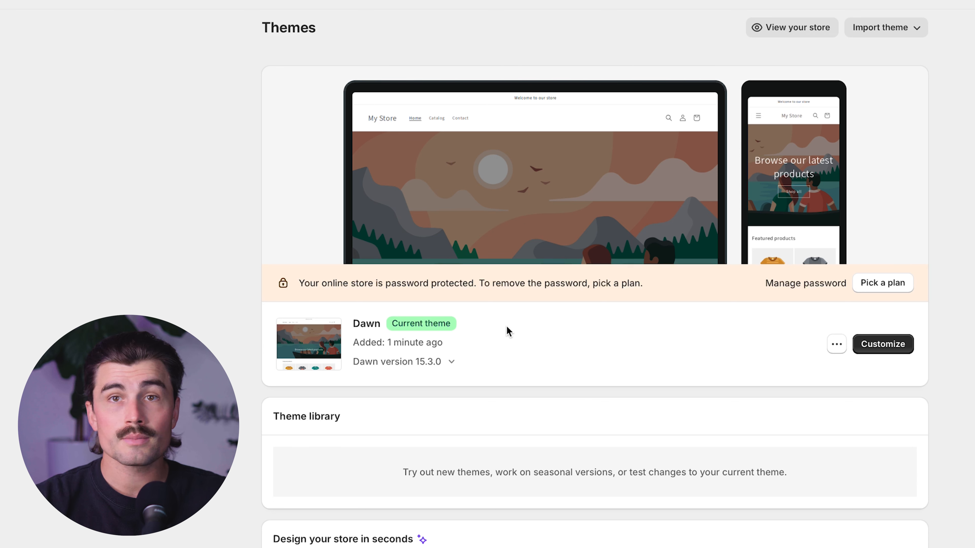
pyautogui.click(882, 344)
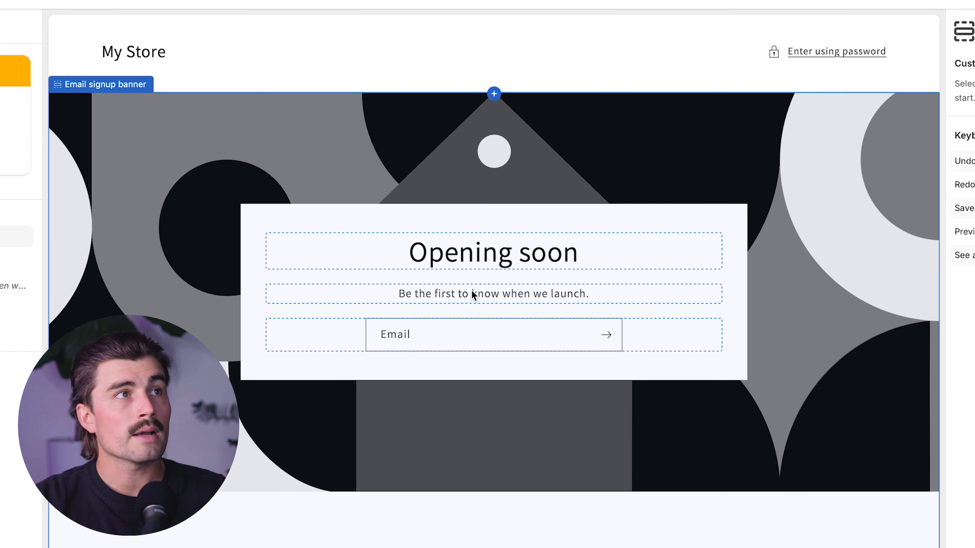
pyautogui.click(498, 227)
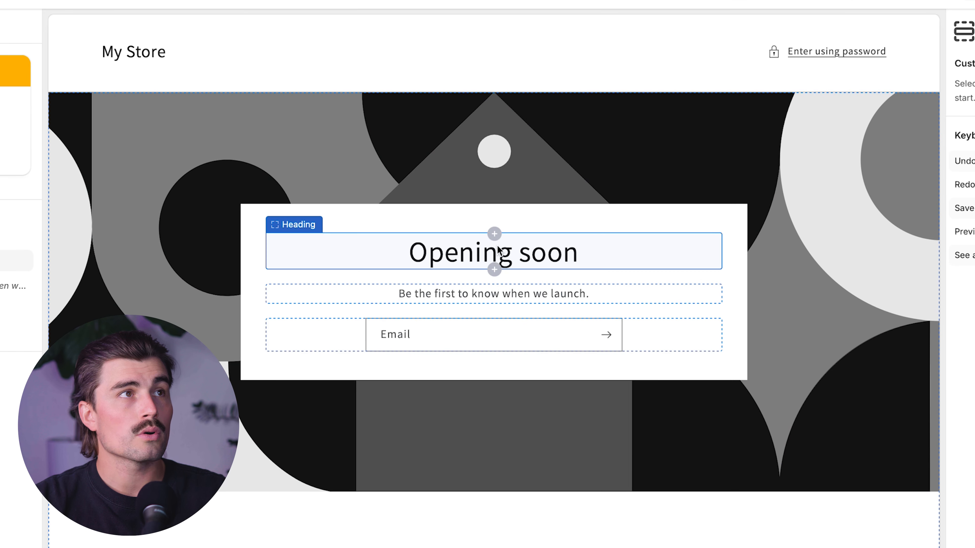
pyautogui.click(849, 263)
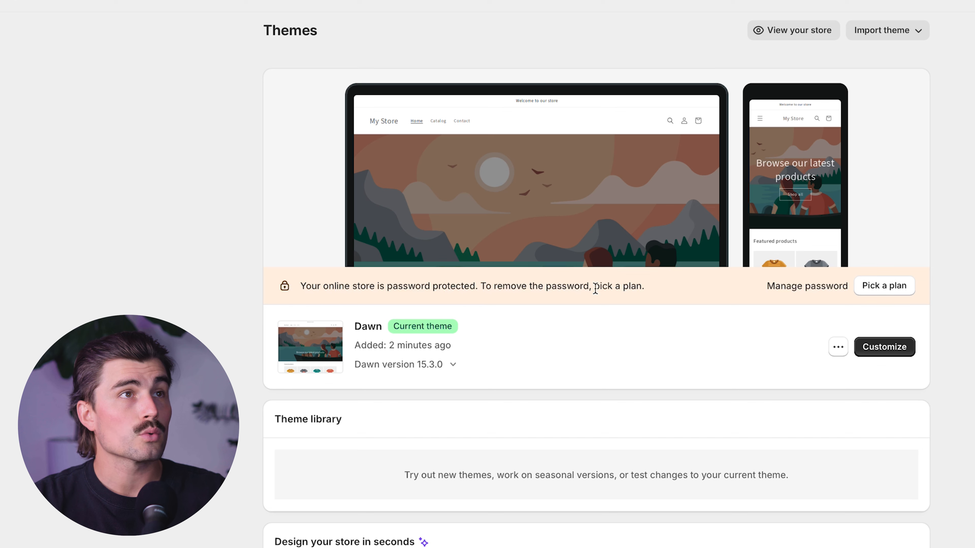
# - Select the Basic plan for the store and remove the online store's password protection
pyautogui.click(884, 286)
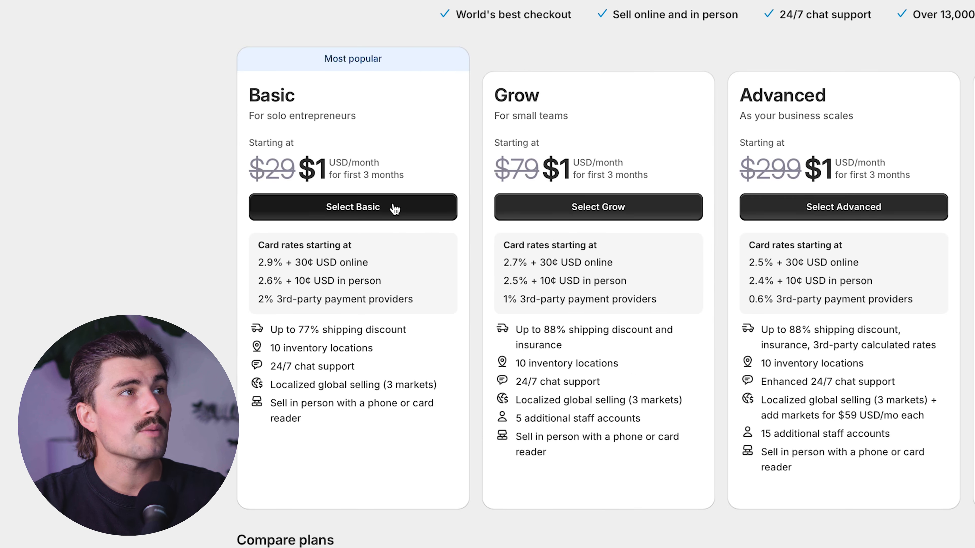
pyautogui.click(397, 209)
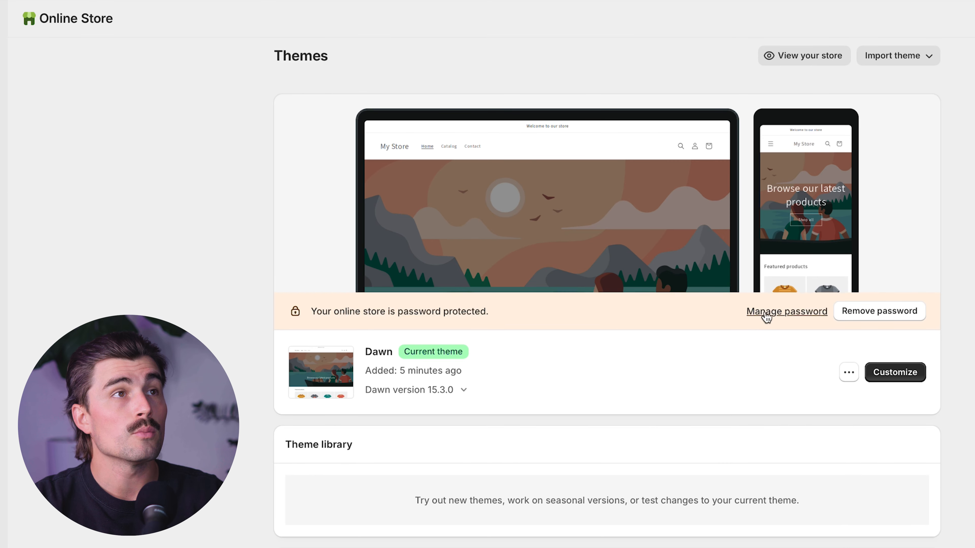
pyautogui.click(902, 315)
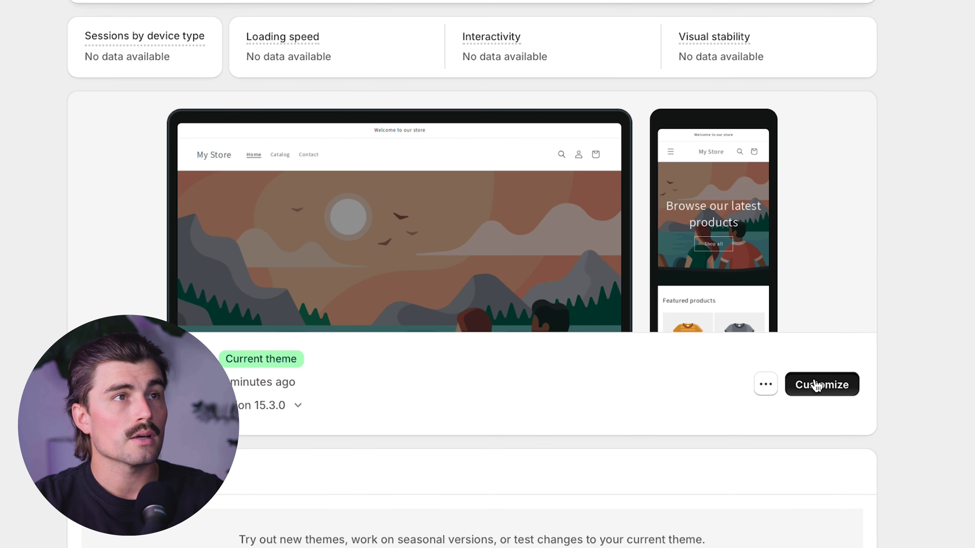
# - Open the Dawn theme for customization and look over the home page's image banner and featured products
pyautogui.click(891, 488)
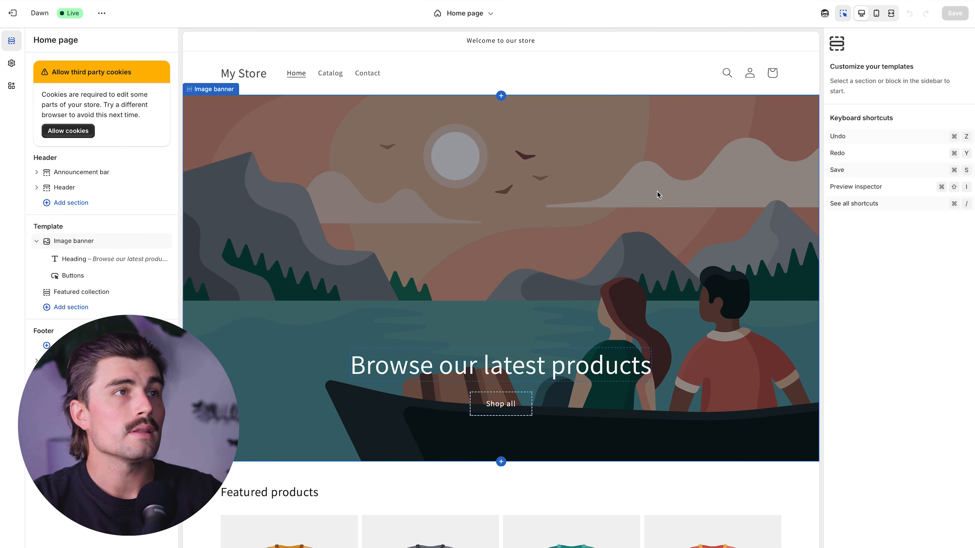
pyautogui.scroll(-1, 652, 196)
pyautogui.scroll(-2, 647, 198)
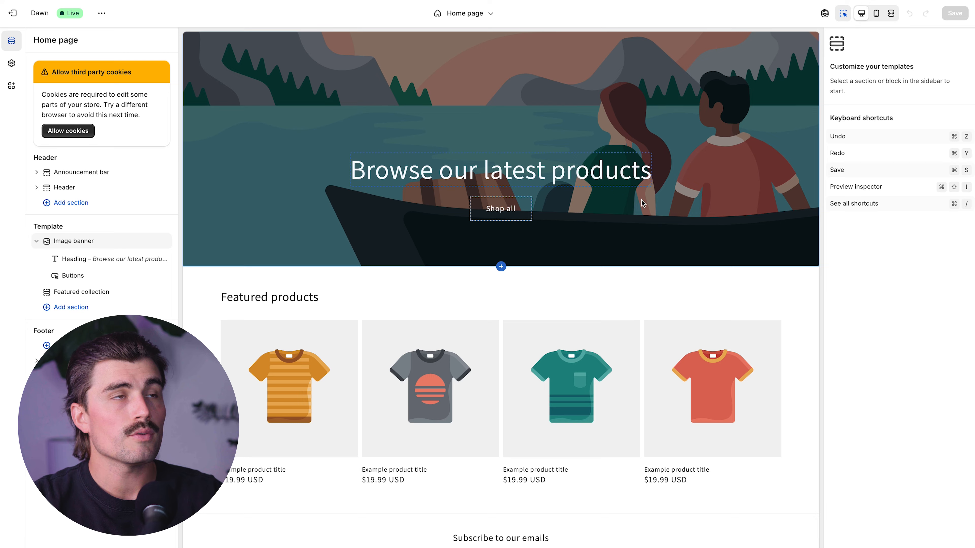
pyautogui.scroll(3, 641, 200)
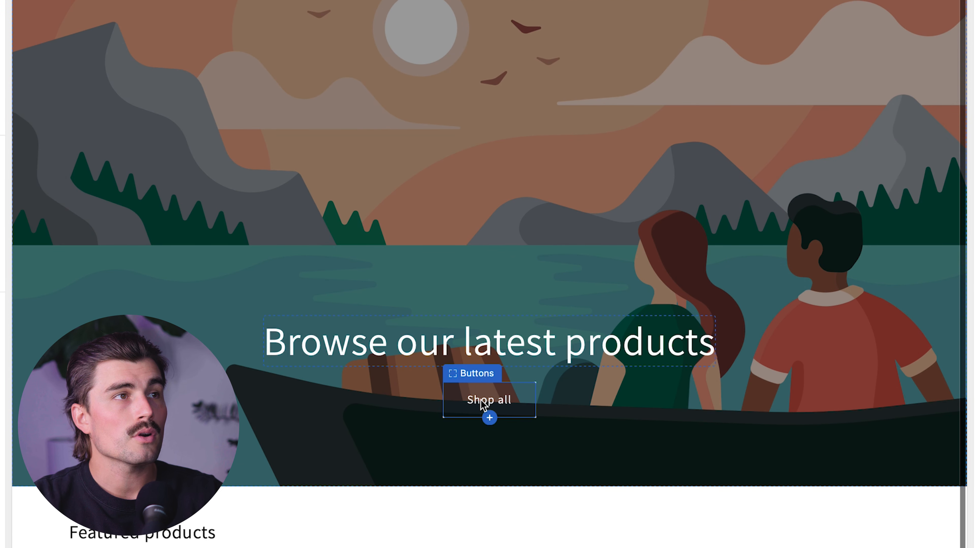
# - Examine the settings of the home page's banner heading, Featured collection section and Image banner section
pyautogui.click(404, 345)
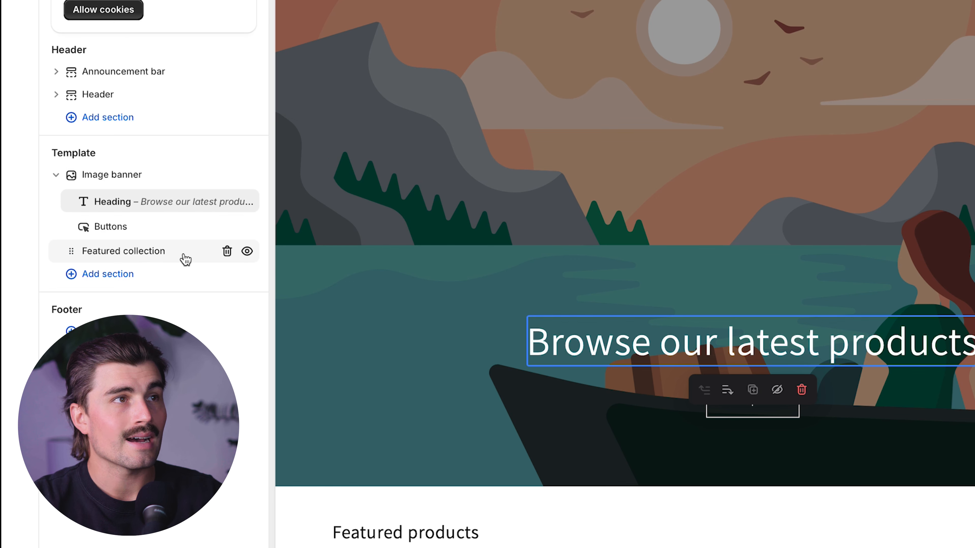
pyautogui.scroll(-4, 472, 261)
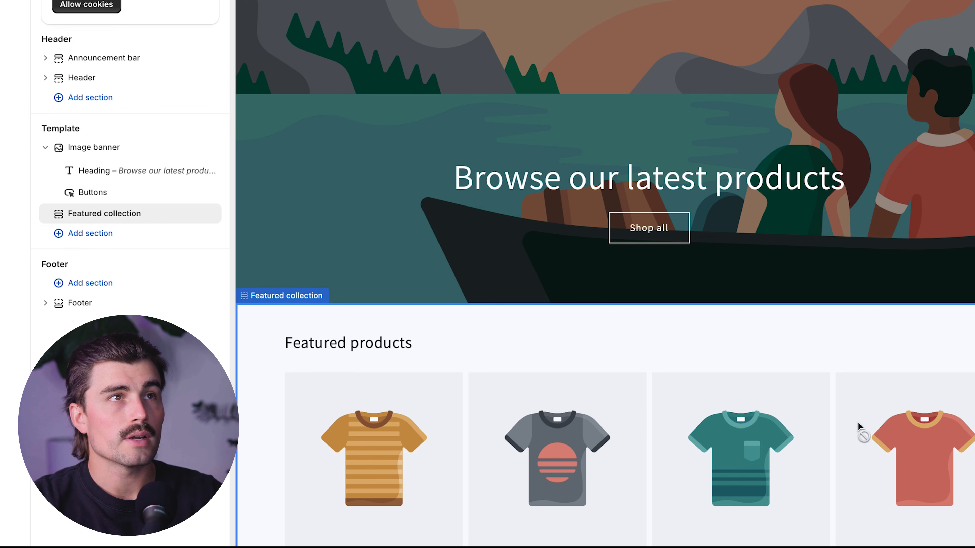
pyautogui.scroll(-1, 844, 270)
pyautogui.scroll(-5, 844, 270)
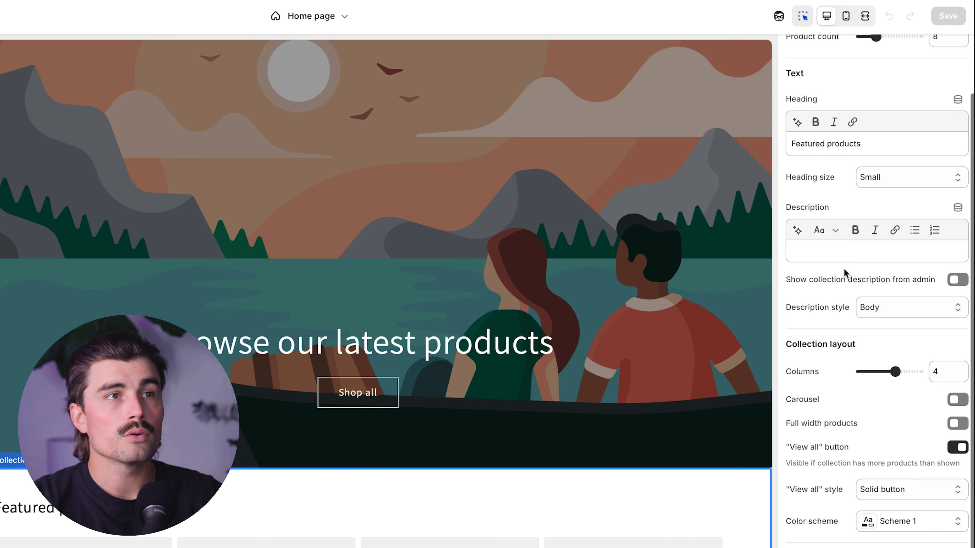
pyautogui.scroll(-1, 844, 272)
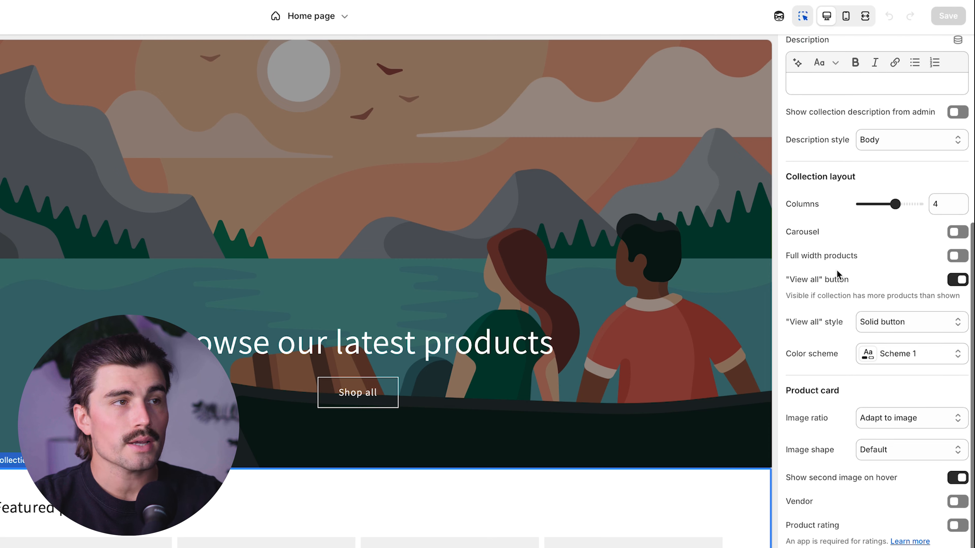
pyautogui.scroll(6, 864, 342)
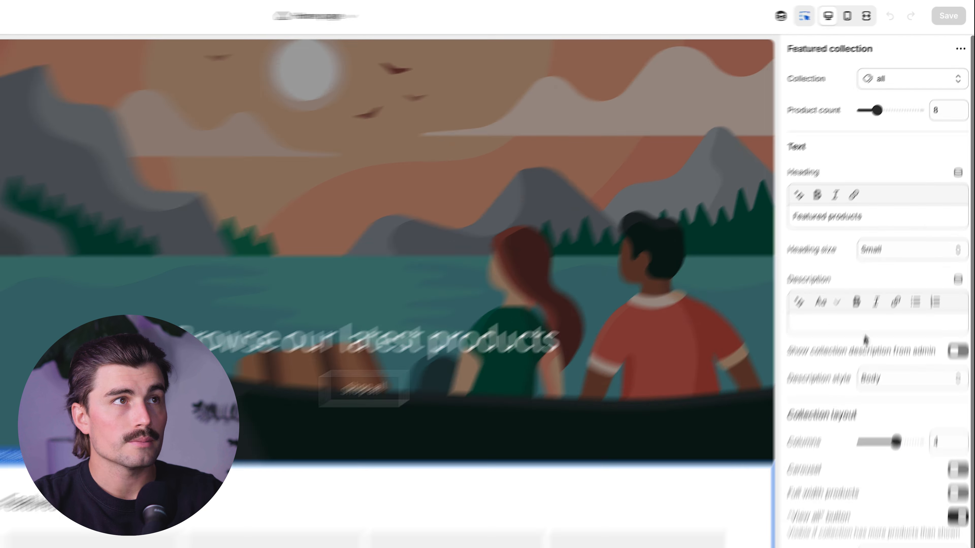
pyautogui.click(692, 155)
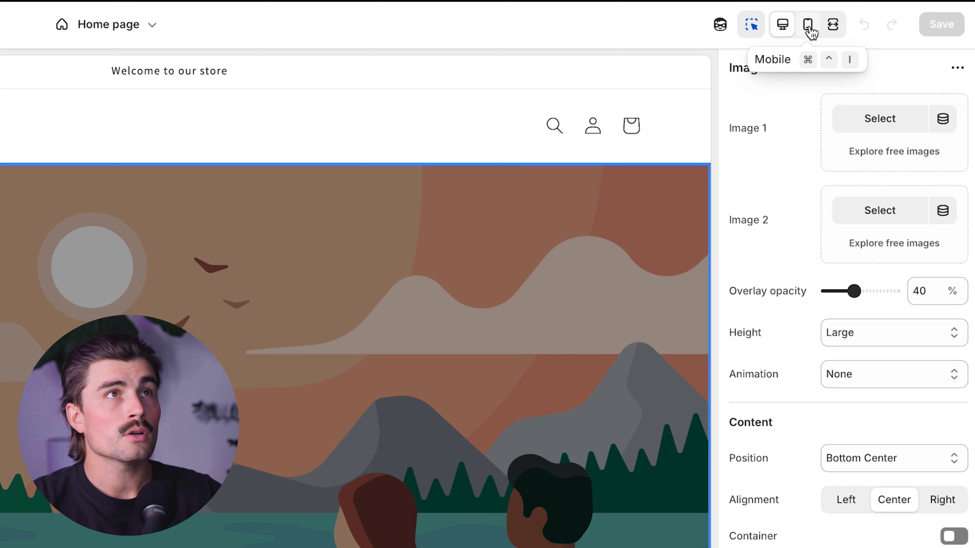
# - Preview the home page in the mobile layout and return to the desktop layout
pyautogui.click(811, 33)
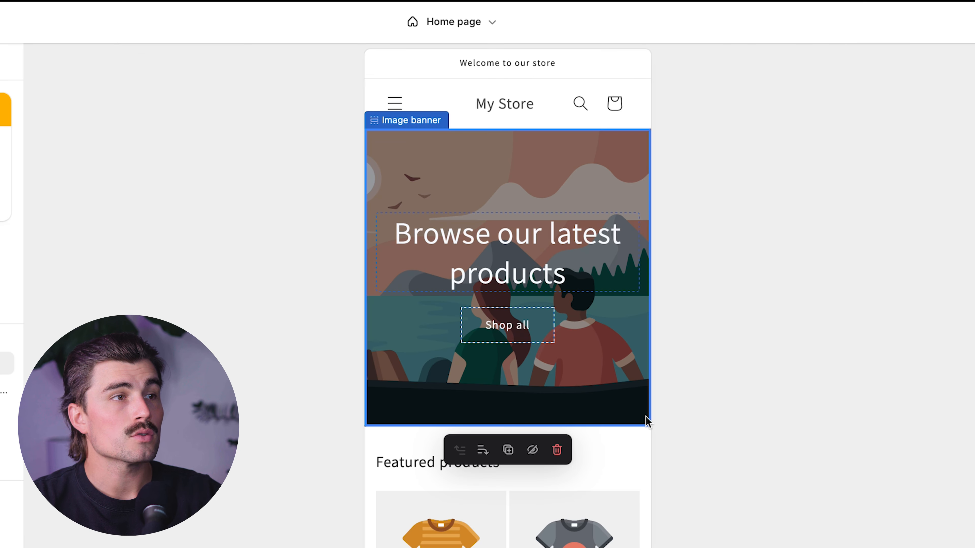
pyautogui.scroll(-2, 308, 478)
pyautogui.scroll(2, 307, 478)
pyautogui.click(533, 422)
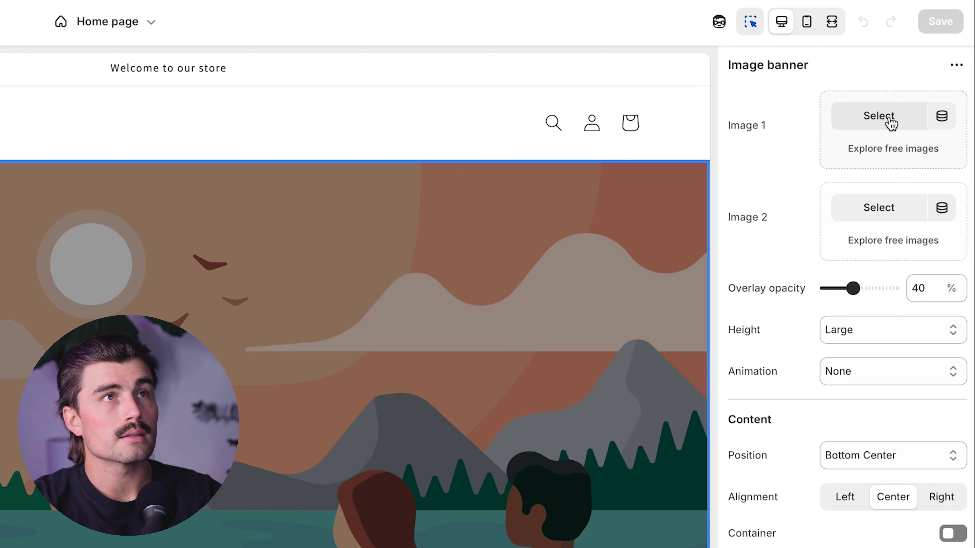
# - Set the image banner's Image 1 to the free Men's Fashion photo of a man in a blue jacket and brown hat
pyautogui.click(903, 150)
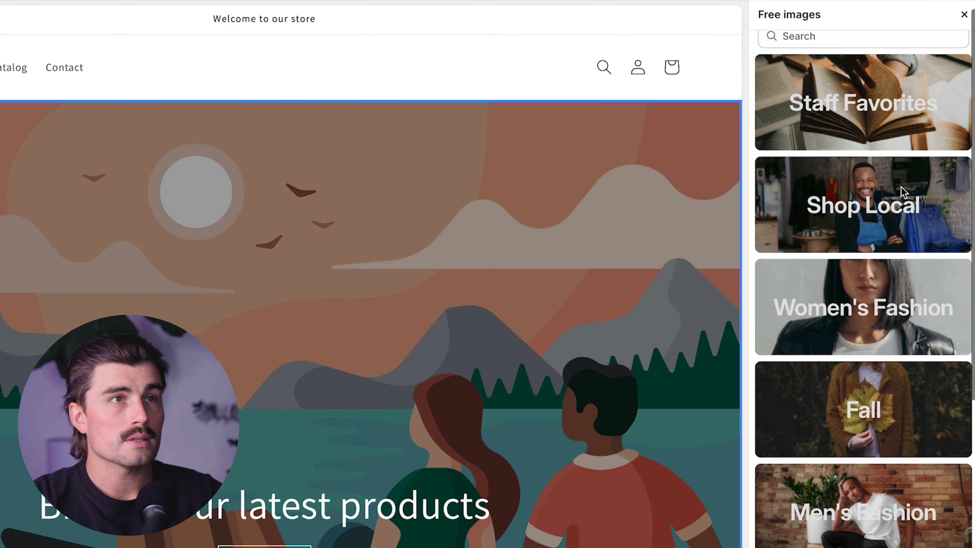
pyautogui.scroll(-1, 882, 499)
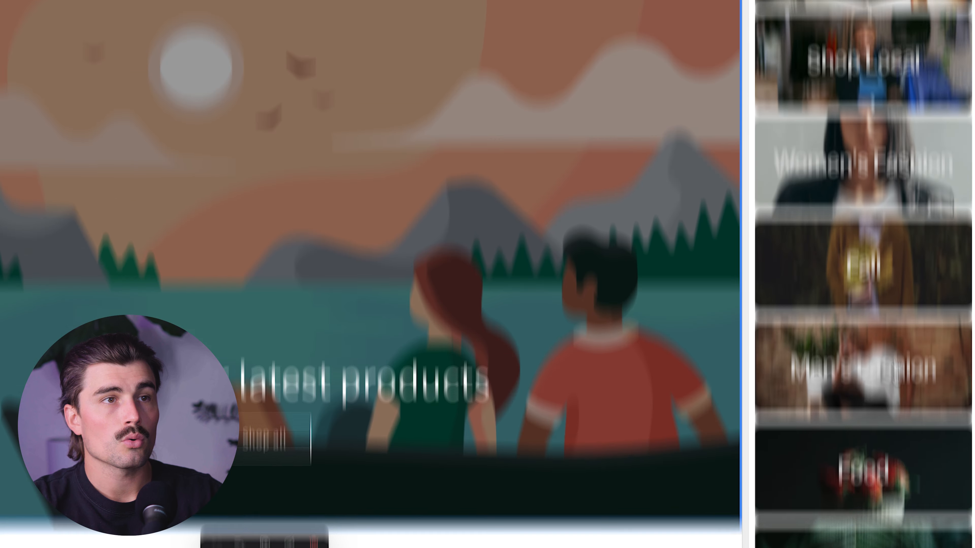
pyautogui.scroll(-3, 896, 497)
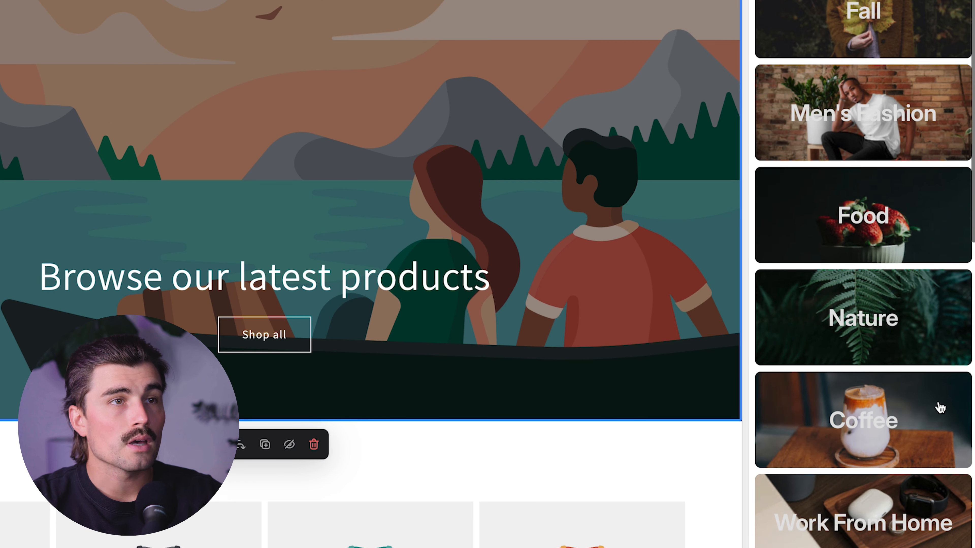
pyautogui.scroll(-1, 909, 405)
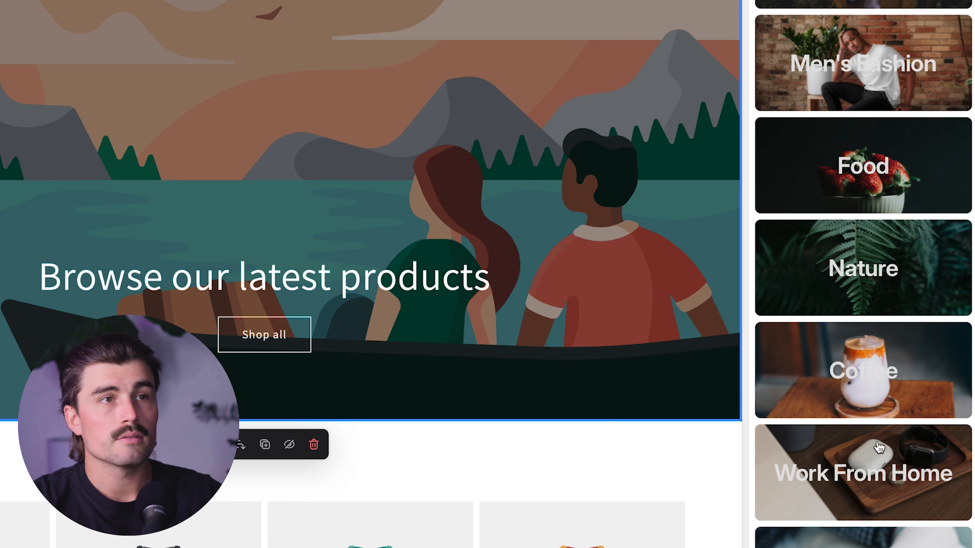
pyautogui.scroll(-10, 883, 391)
pyautogui.scroll(-10, 867, 391)
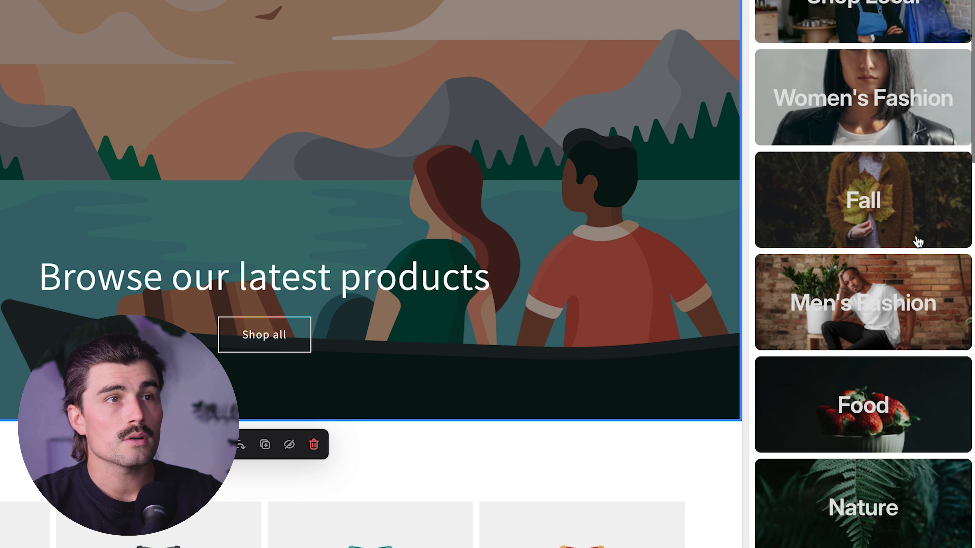
pyautogui.click(890, 288)
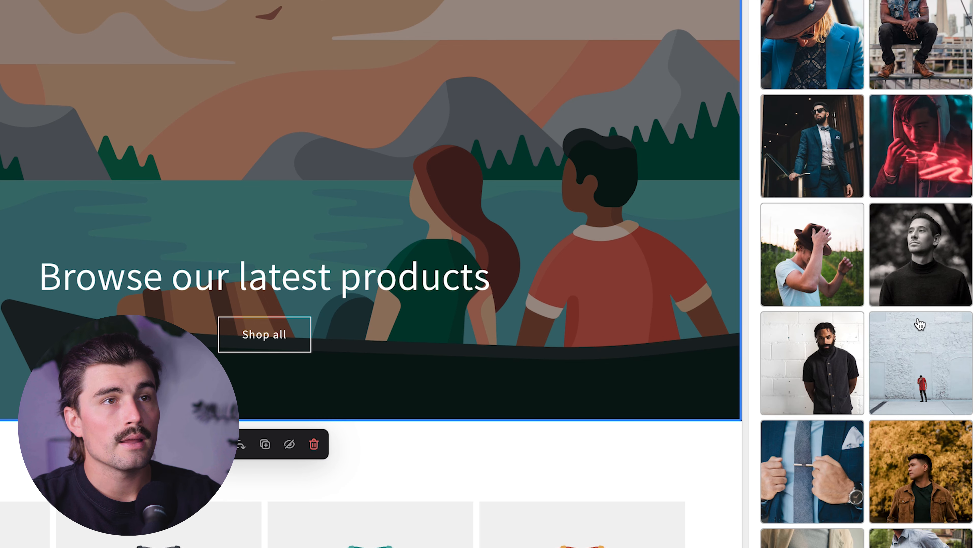
pyautogui.scroll(-10, 919, 324)
pyautogui.click(820, 405)
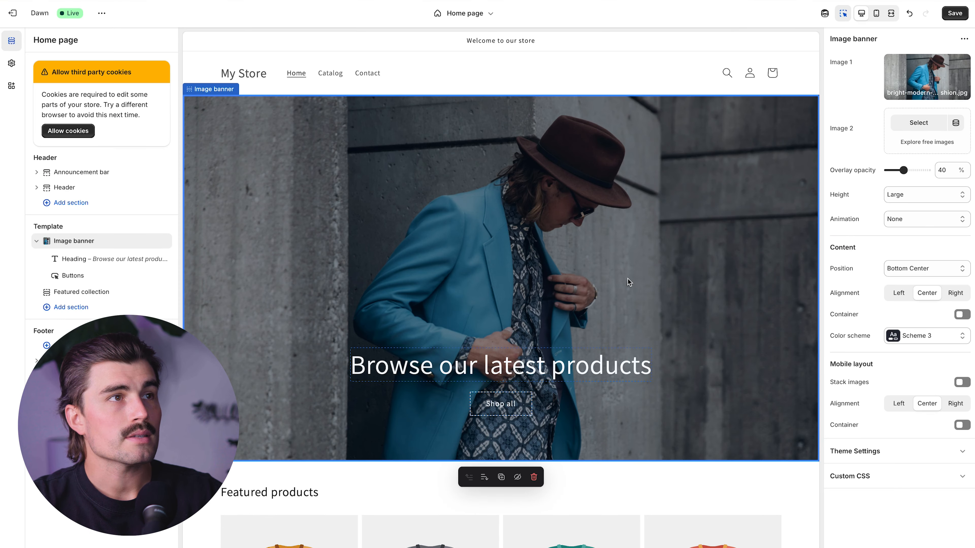
# - Change the image banner's heading to "Check Out Our Spring Collection"
pyautogui.click(528, 371)
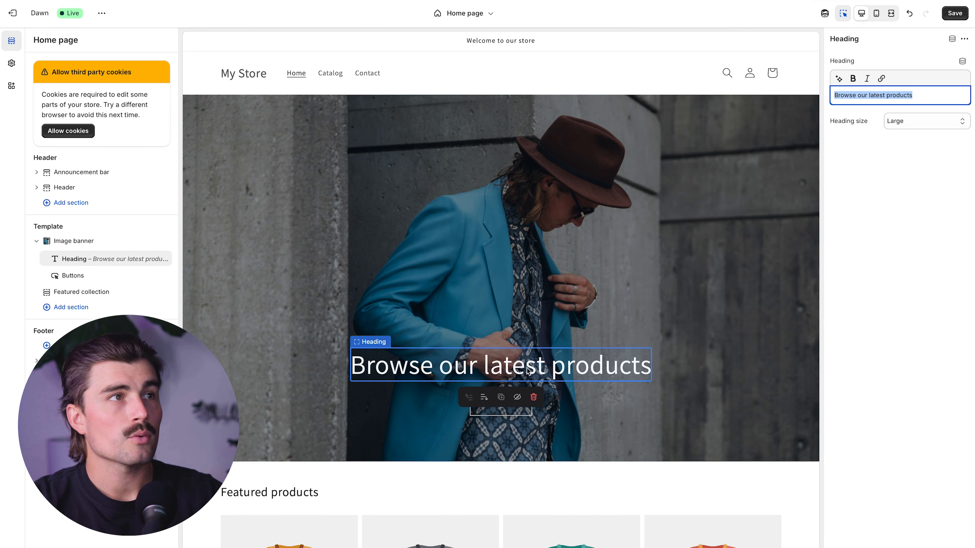
pyautogui.write('Check Out ')
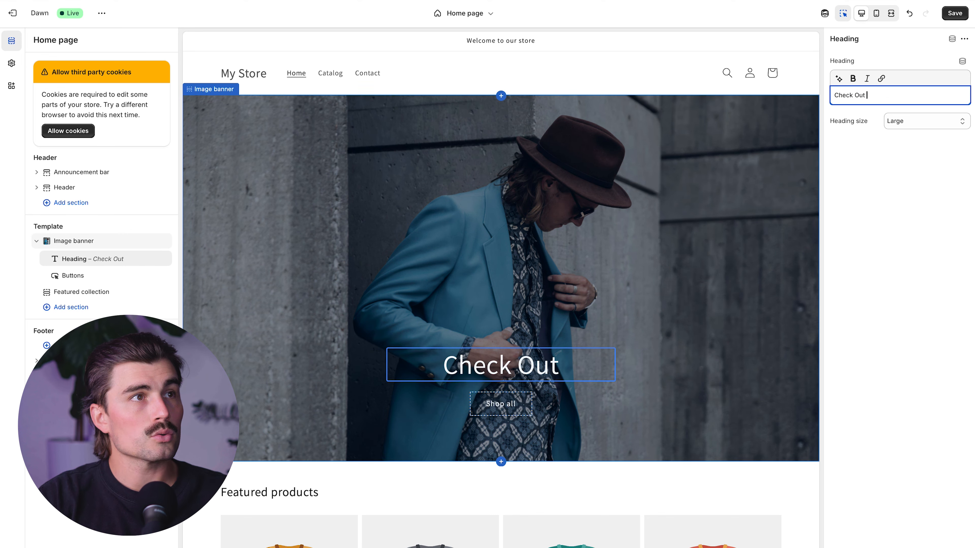
pyautogui.write('Our Spring Collection')
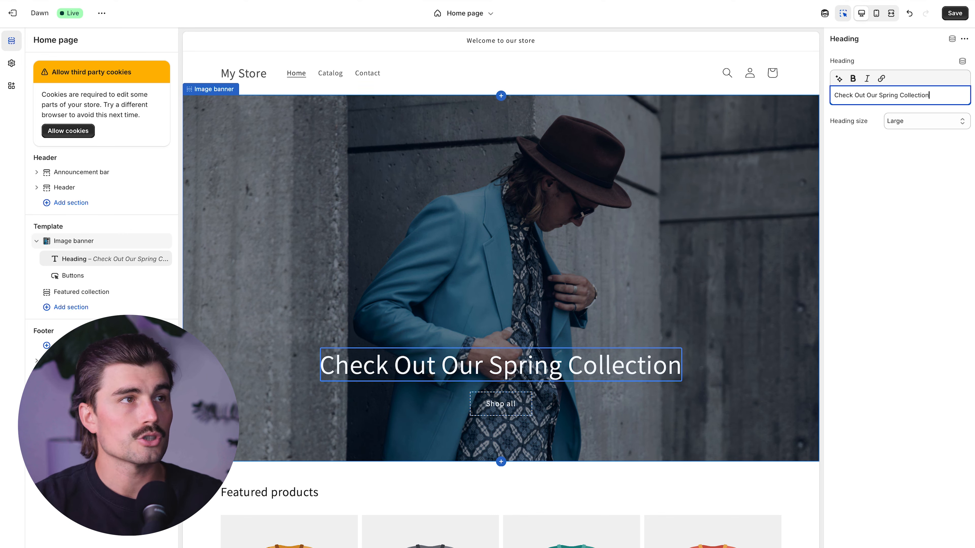
# - Change the Featured collection section's heading to "Spring Collection"
pyautogui.click(302, 492)
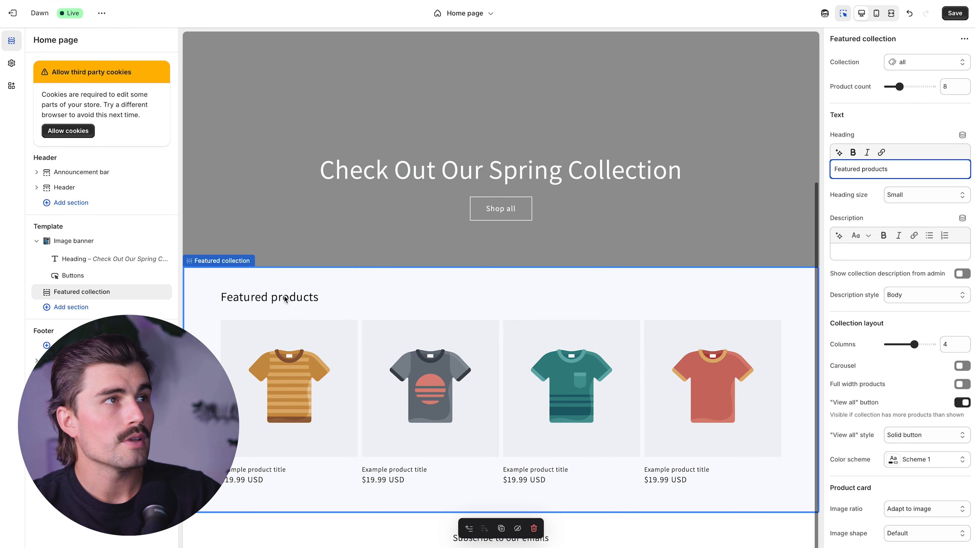
pyautogui.write('Spring Collection')
pyautogui.scroll(-5, 654, 498)
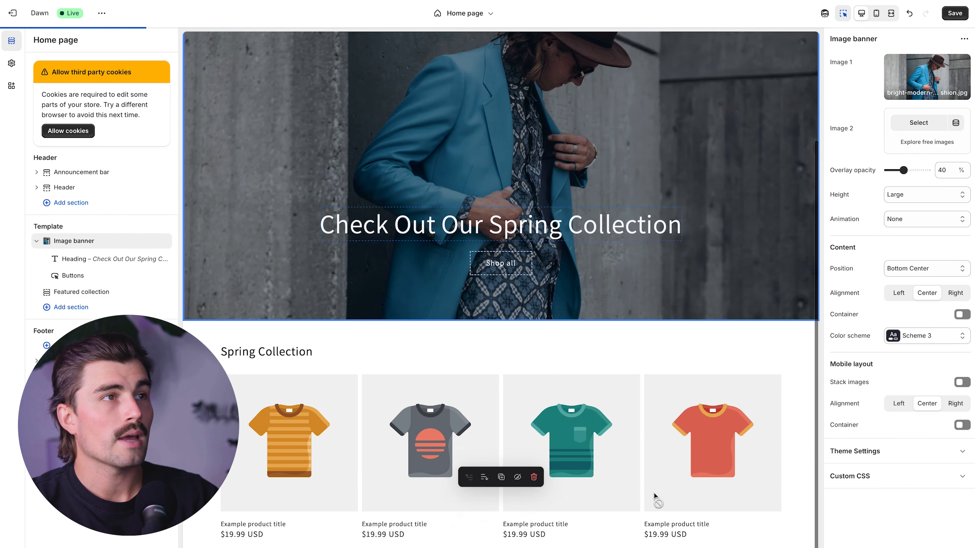
# - Save the home page changes and switch the preview to the mobile layout
pyautogui.scroll(5, 500, 485)
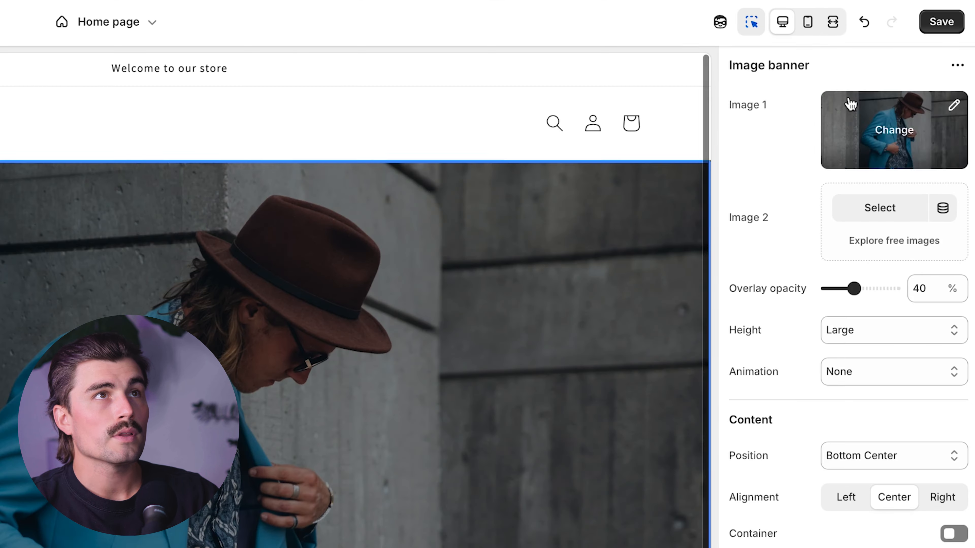
pyautogui.click(957, 14)
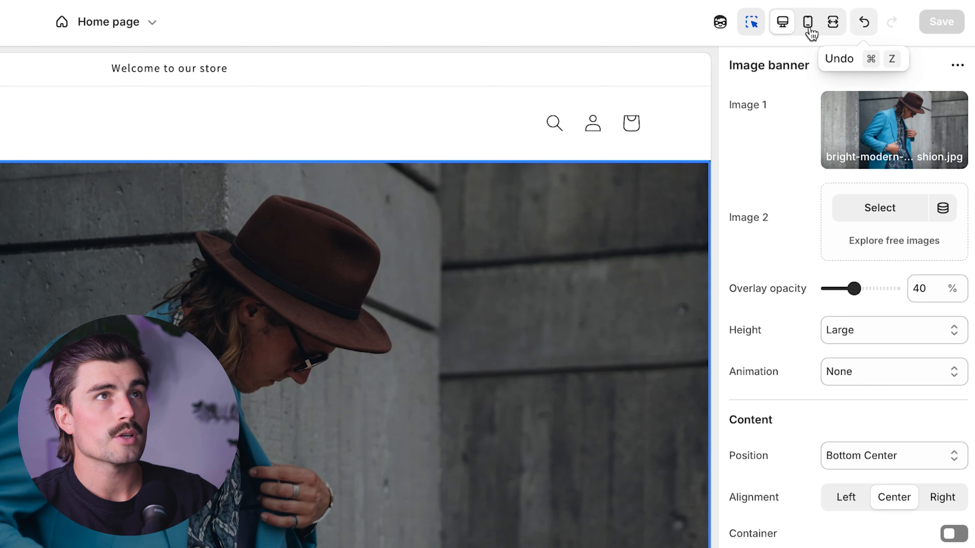
pyautogui.click(807, 25)
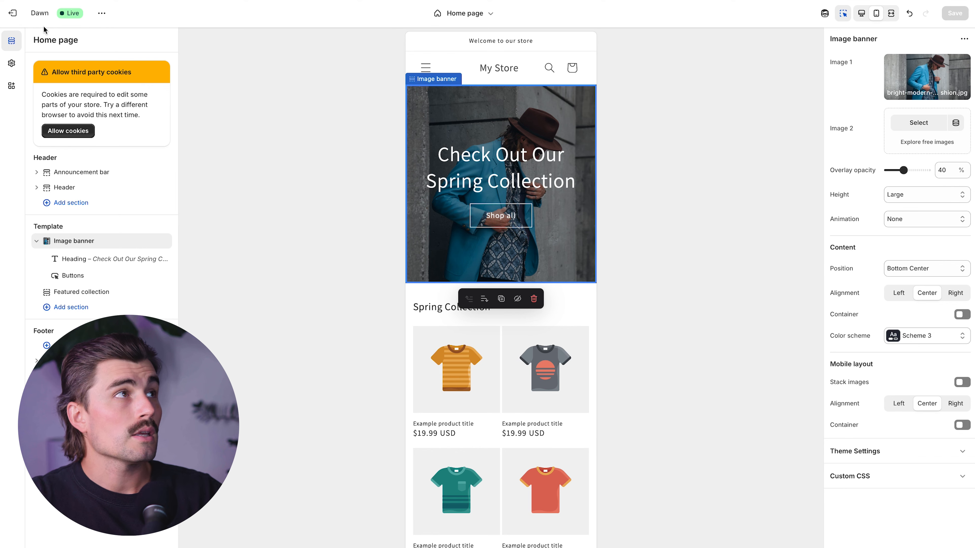
# - Exit the theme editor and open the store's Products page
pyautogui.click(13, 16)
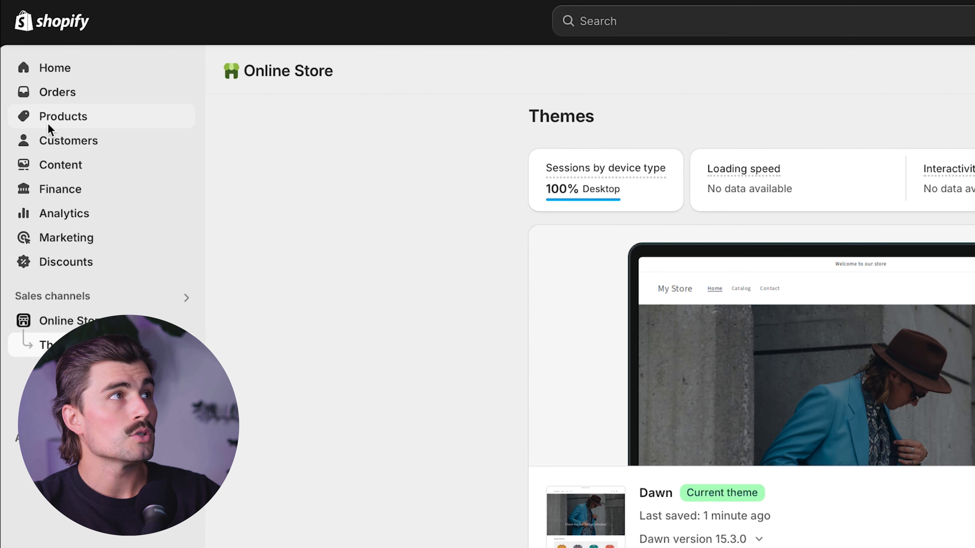
pyautogui.click(56, 120)
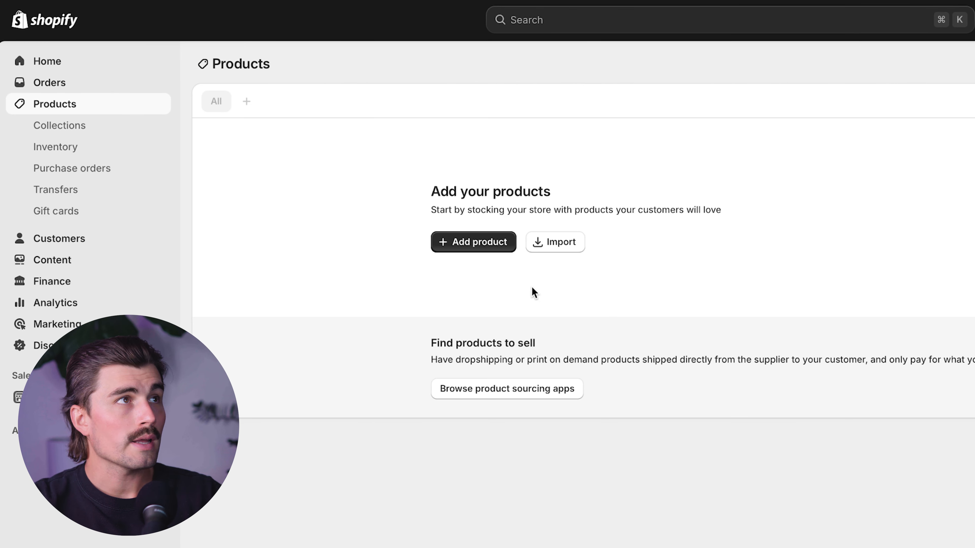
# - Start a new product and title it "Button-Up Shirt"
pyautogui.click(483, 246)
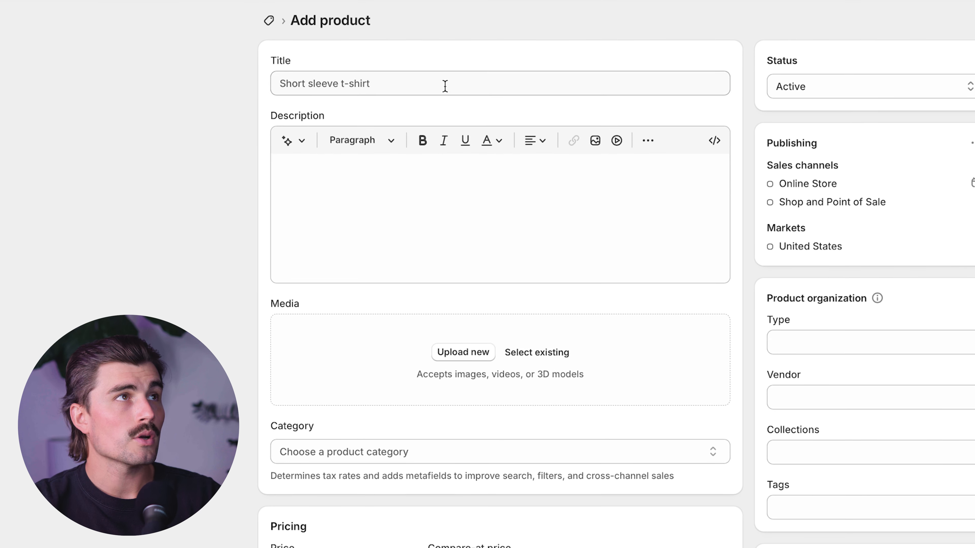
pyautogui.click(445, 86)
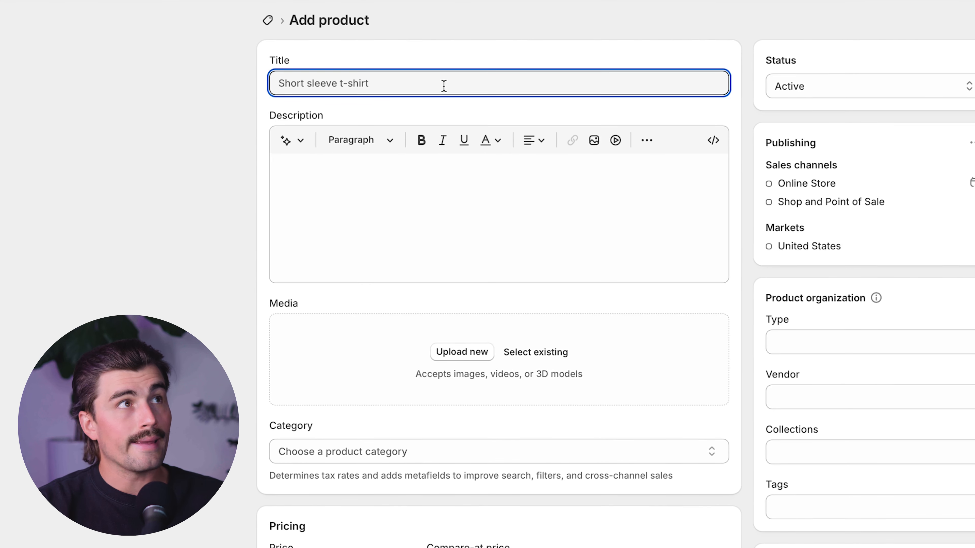
pyautogui.write('Button-Up Shirt')
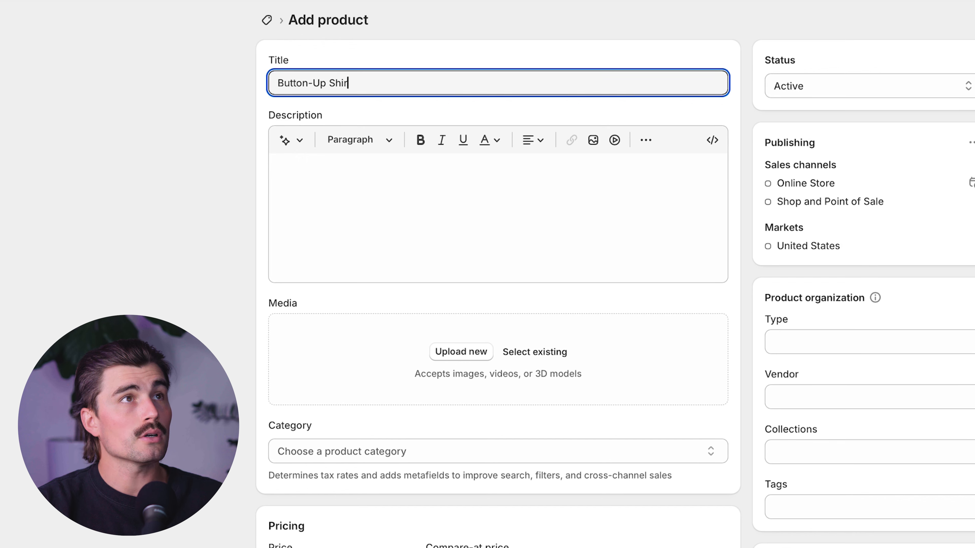
# - Start generating the product description with the features and keywords "organic cotton button up shirt great tucked in or not"
pyautogui.click(442, 183)
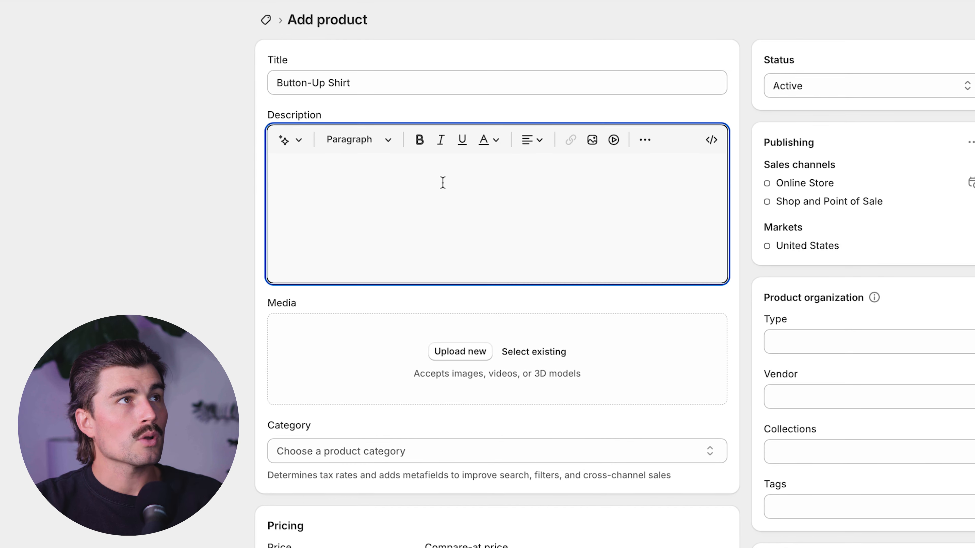
pyautogui.click(284, 140)
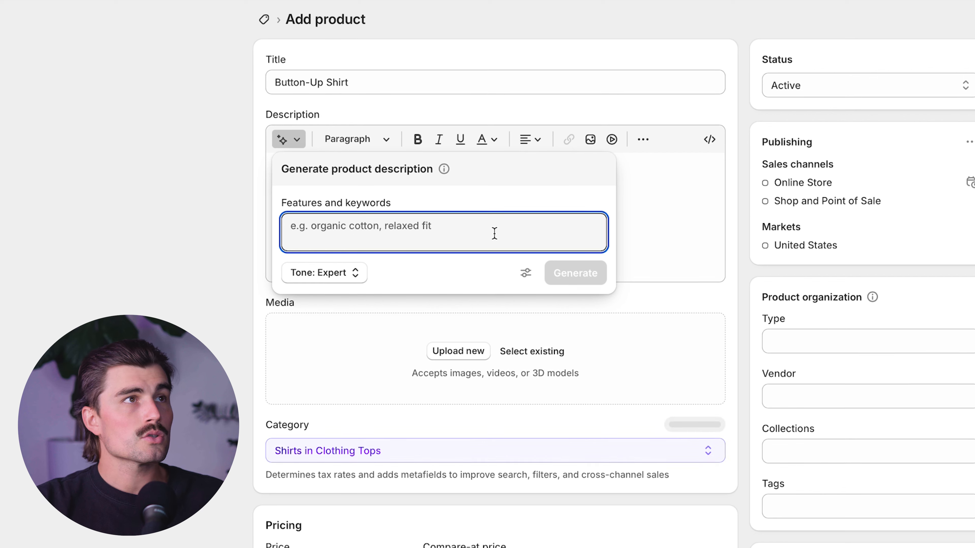
pyautogui.write('organic cotton')
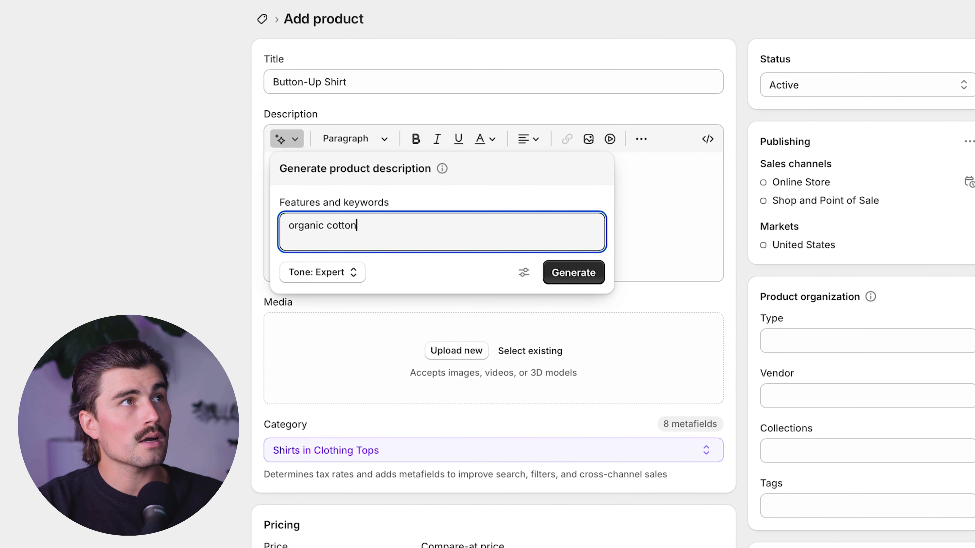
pyautogui.write(' button up s')
pyautogui.write('hirt')
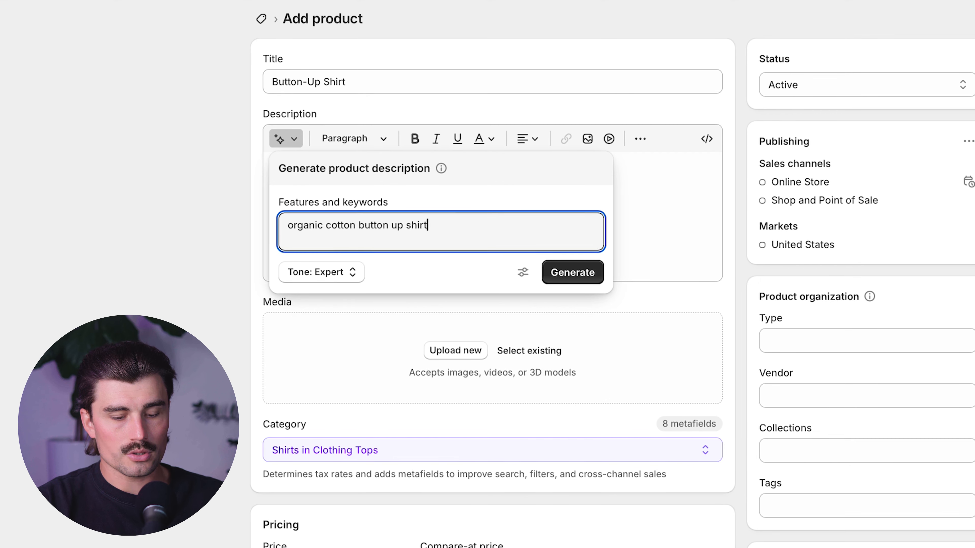
pyautogui.write(' great tucked in or not')
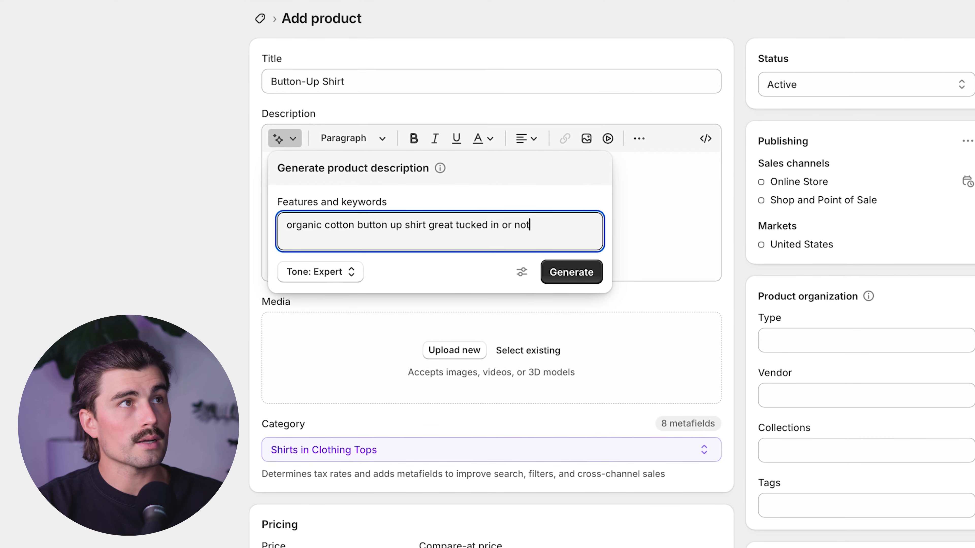
pyautogui.press('Return')
# - Set the tone to Sophisticated, then generate the product description and keep it
pyautogui.click(334, 273)
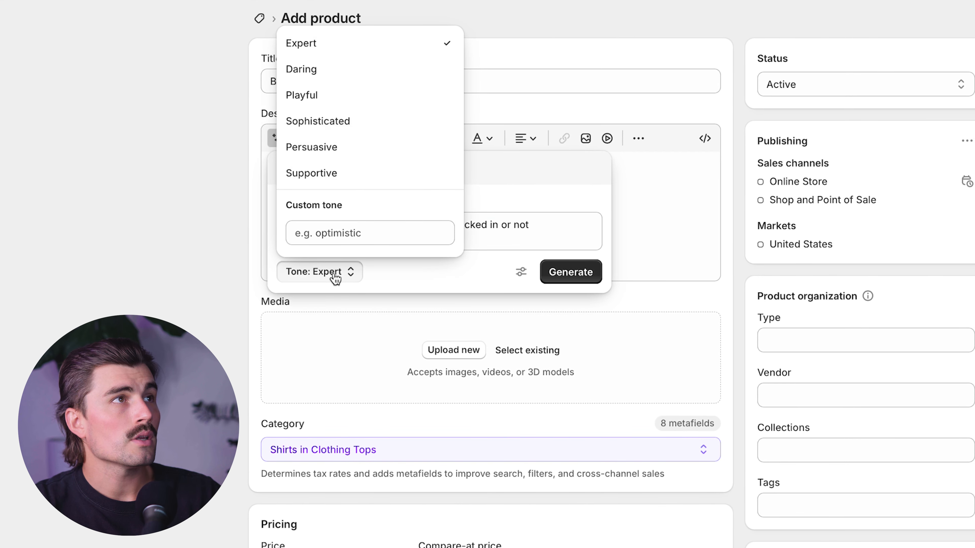
pyautogui.click(337, 120)
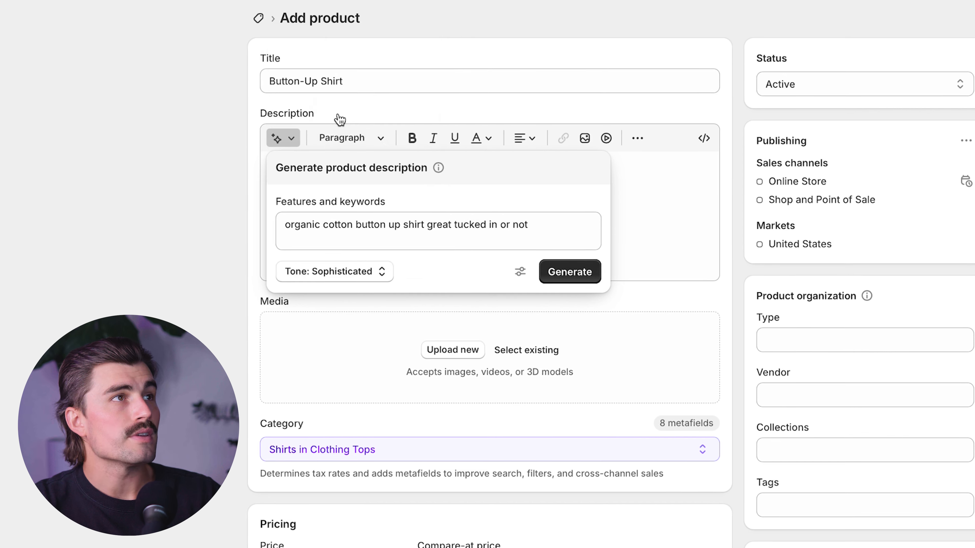
pyautogui.click(561, 278)
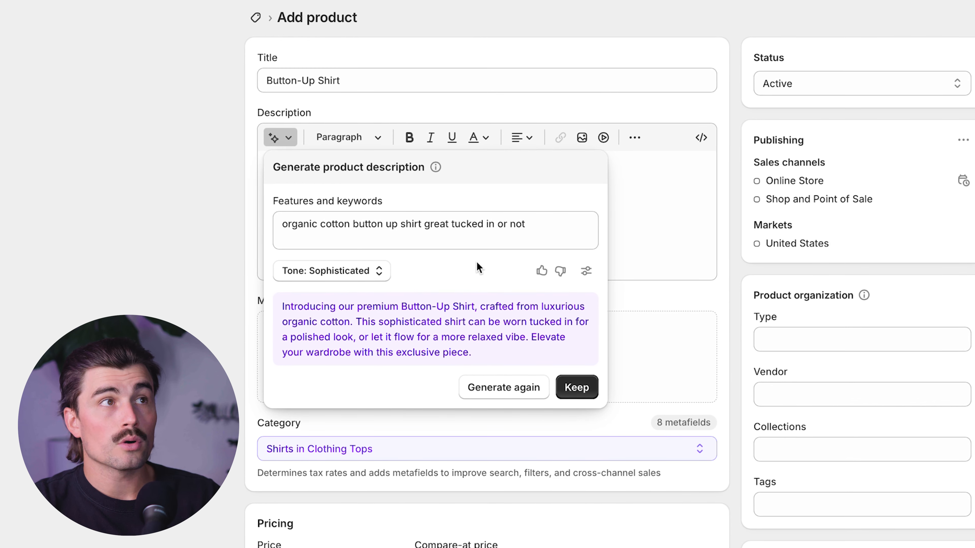
pyautogui.click(564, 387)
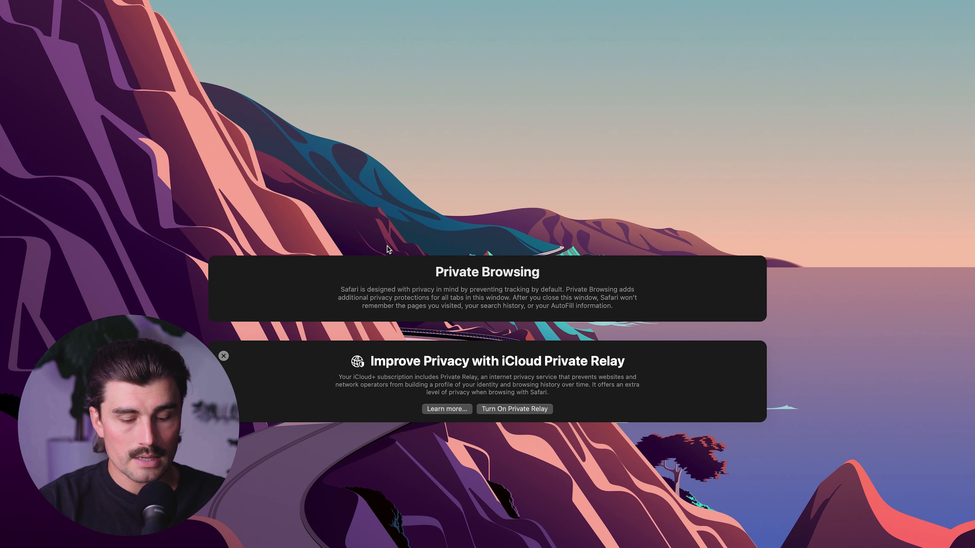
# - Search Google Images in Safari for "luxurious mens button up with shirt" and save the white silk shirt picture to the computer
pyautogui.write('luxurious mens button up with sh')
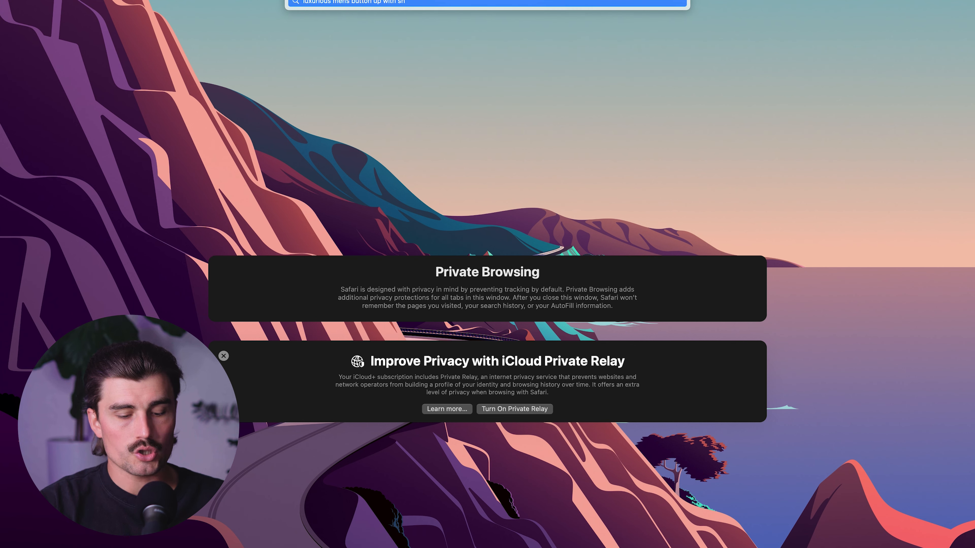
pyautogui.write('irt')
pyautogui.press('Return')
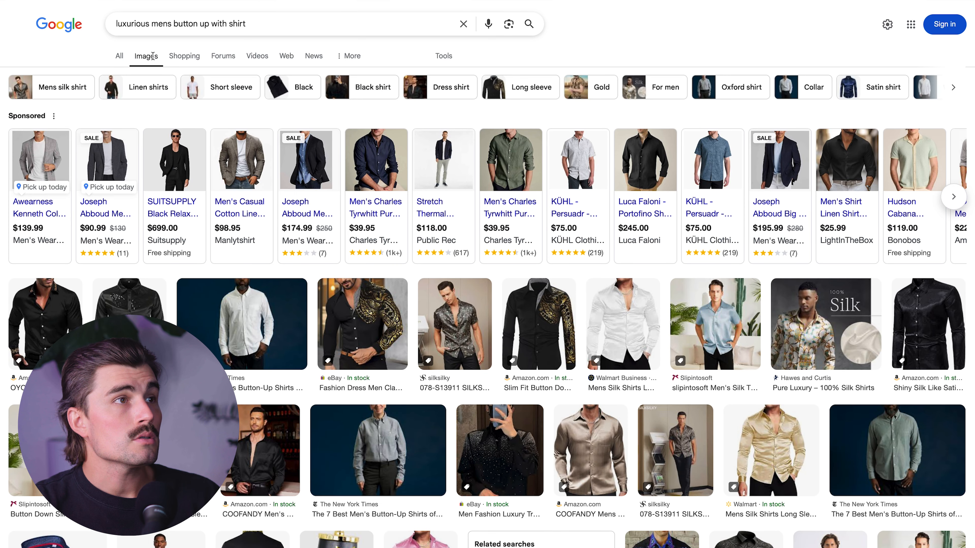
pyautogui.click(633, 327)
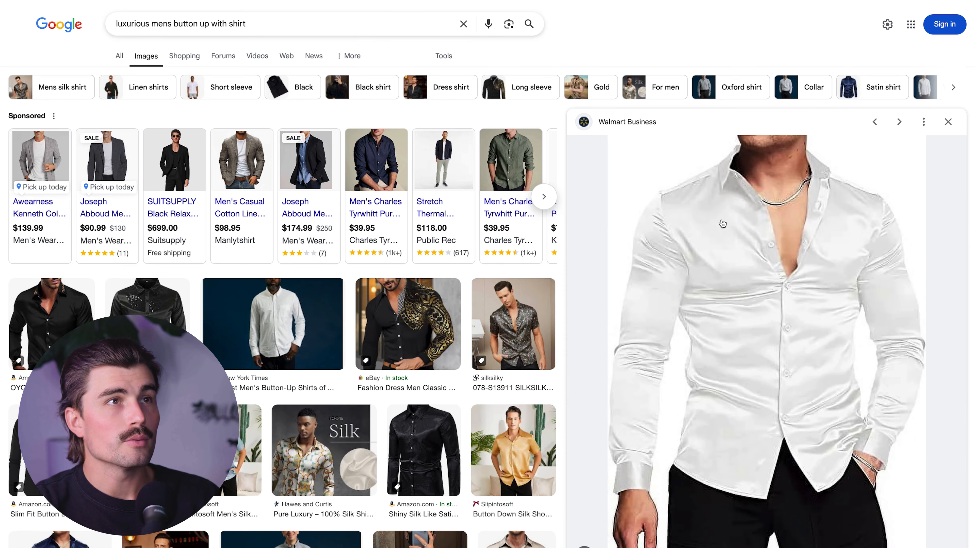
pyautogui.moveTo(764, 330); pyautogui.dragTo(974, 127)
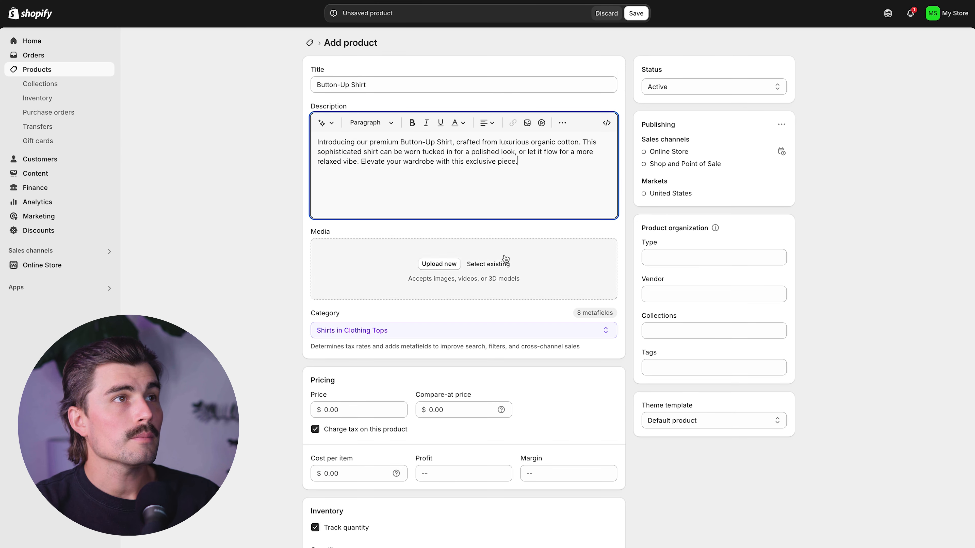
# - Upload the white silk shirt image from the computer to the product's media in Shopify
pyautogui.click(500, 203)
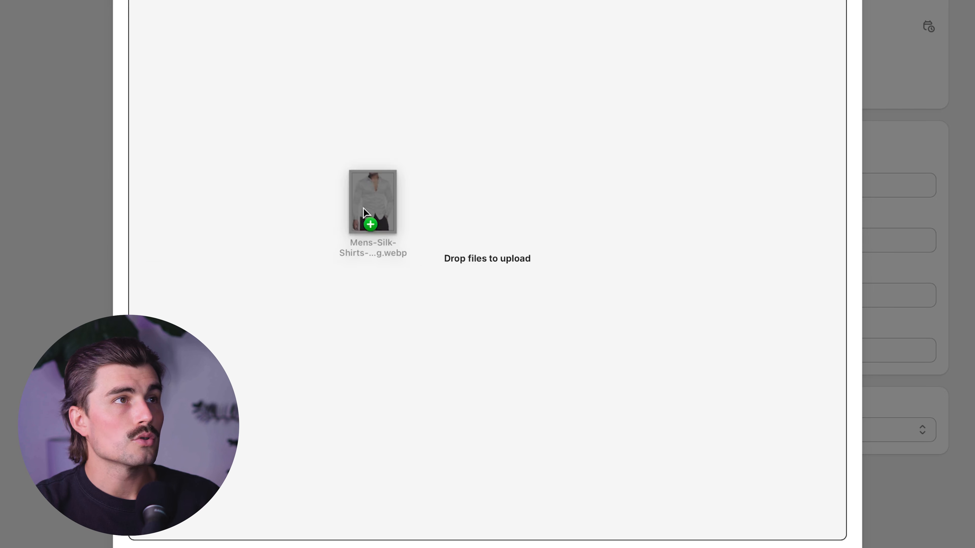
pyautogui.moveTo(370, 217); pyautogui.dragTo(429, 215)
pyautogui.click(832, 543)
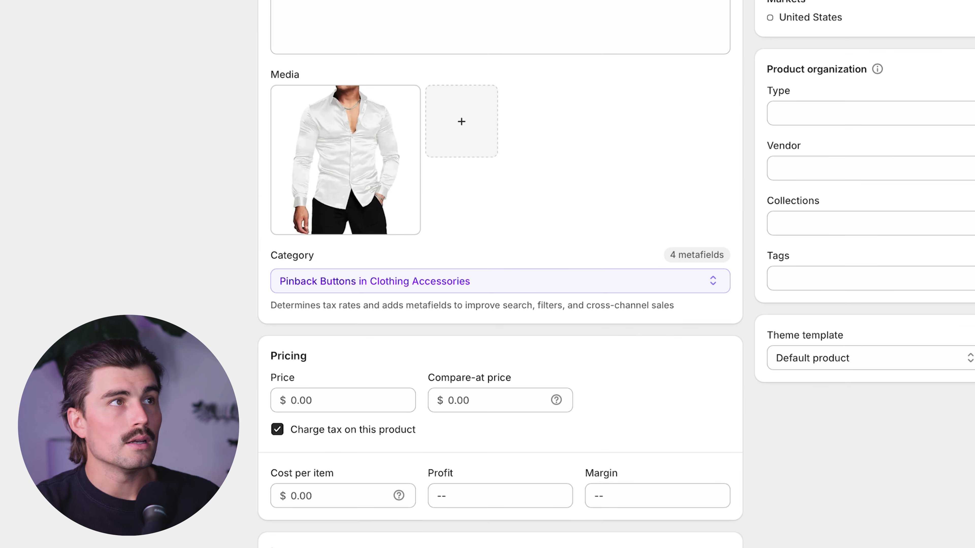
# - Set the product's price to $69.99 and its cost per item to $14.99
pyautogui.scroll(-3, 112, 283)
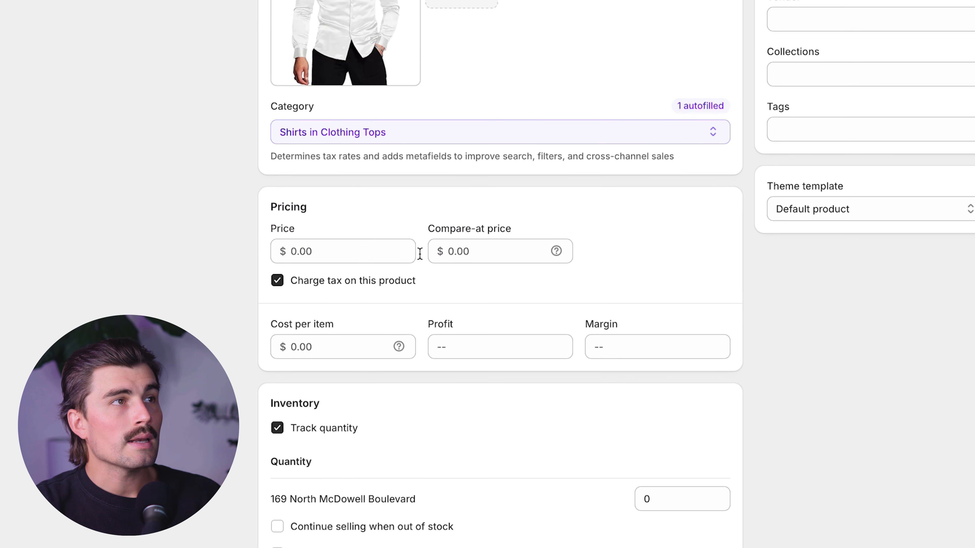
pyautogui.click(381, 254)
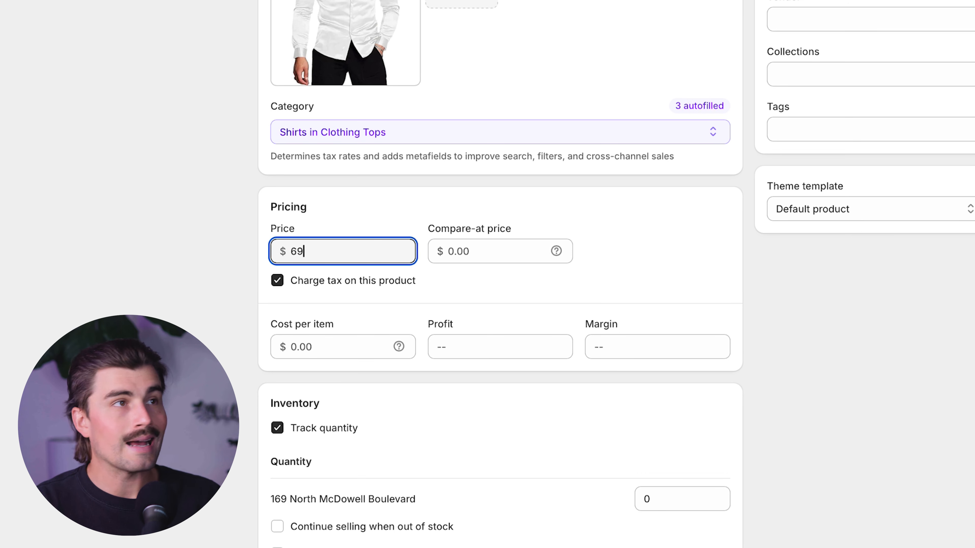
pyautogui.press('Tab')
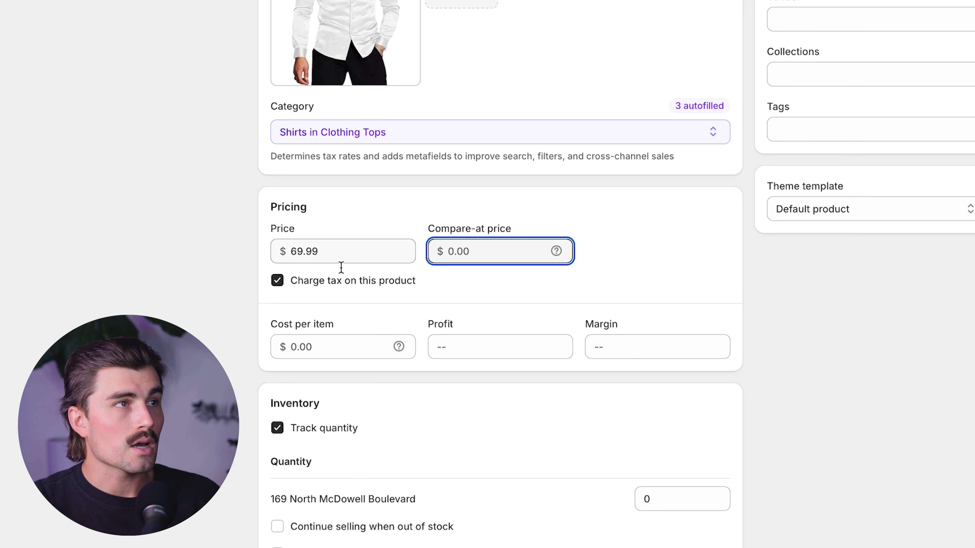
pyautogui.click(350, 347)
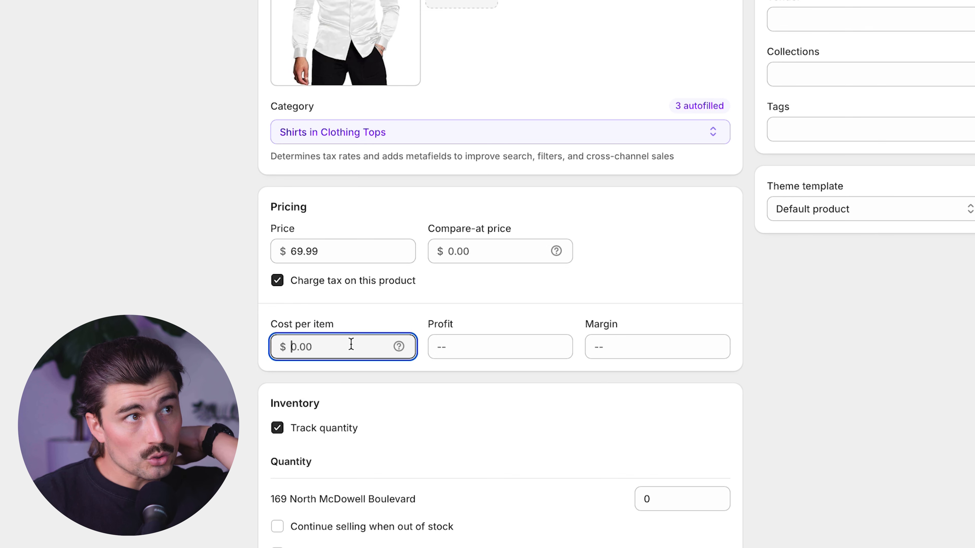
pyautogui.write('14.99')
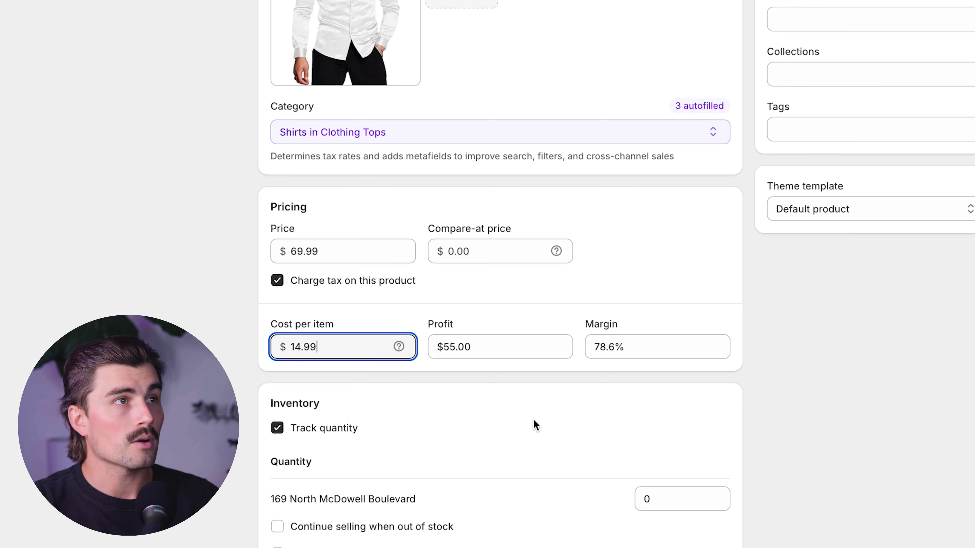
pyautogui.click(523, 307)
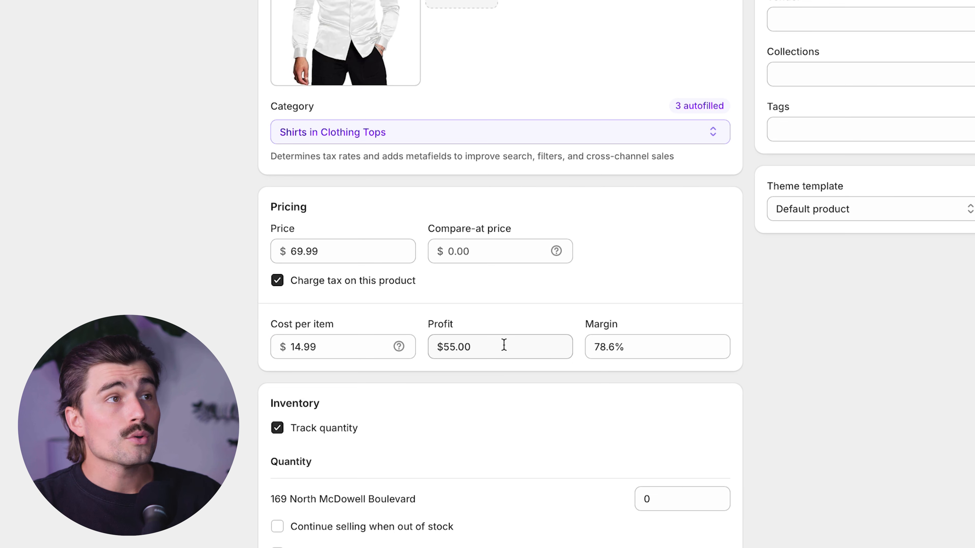
pyautogui.click(486, 350)
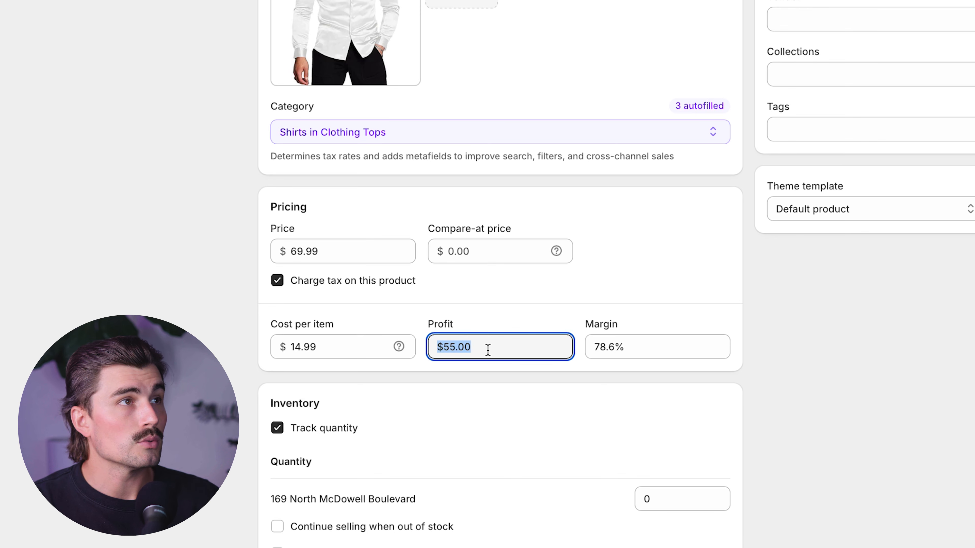
pyautogui.press('Right')
# - Set the tracked inventory quantity at the store location to 18
pyautogui.scroll(-6, 651, 127)
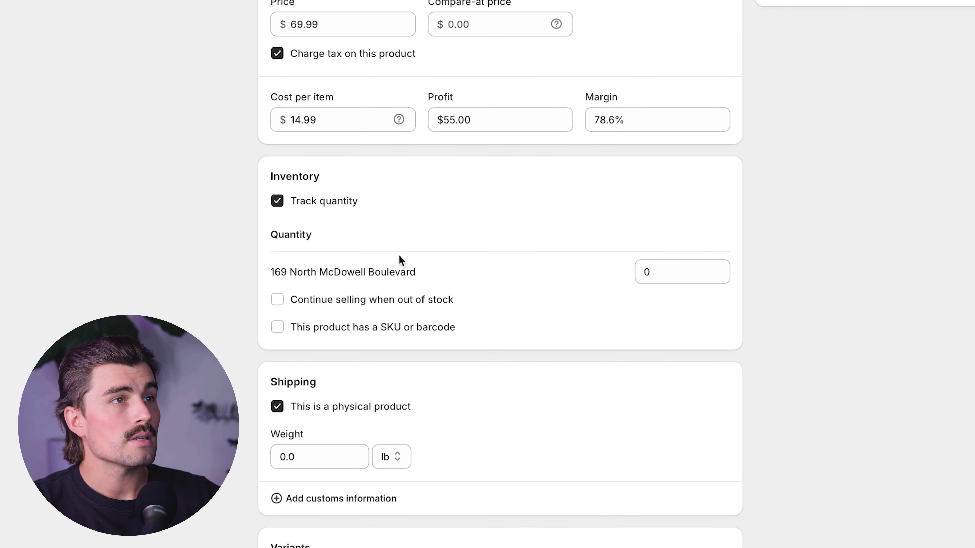
pyautogui.click(670, 272)
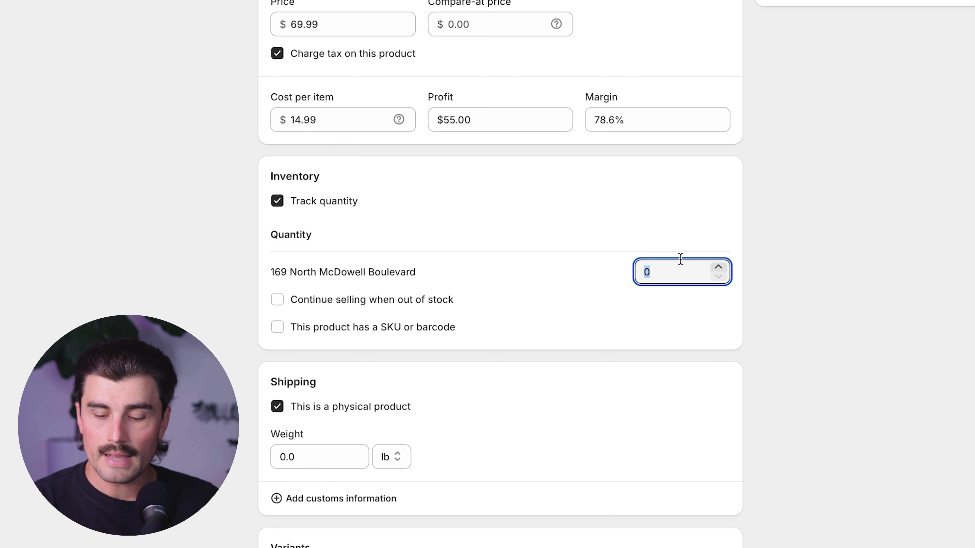
pyautogui.write('18')
pyautogui.click(808, 267)
# - Set the product's shipping weight to 2 lb and save the product
pyautogui.scroll(-7, 918, 128)
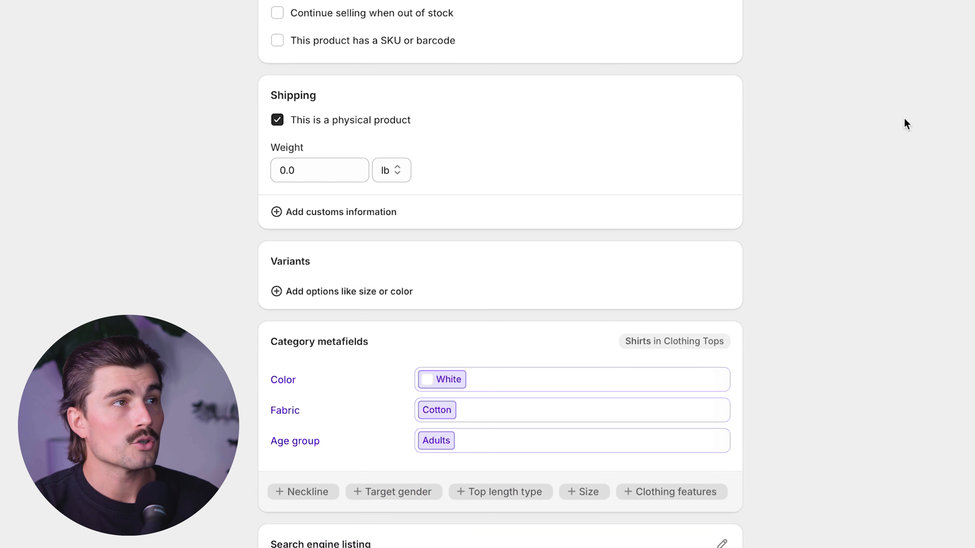
pyautogui.click(313, 171)
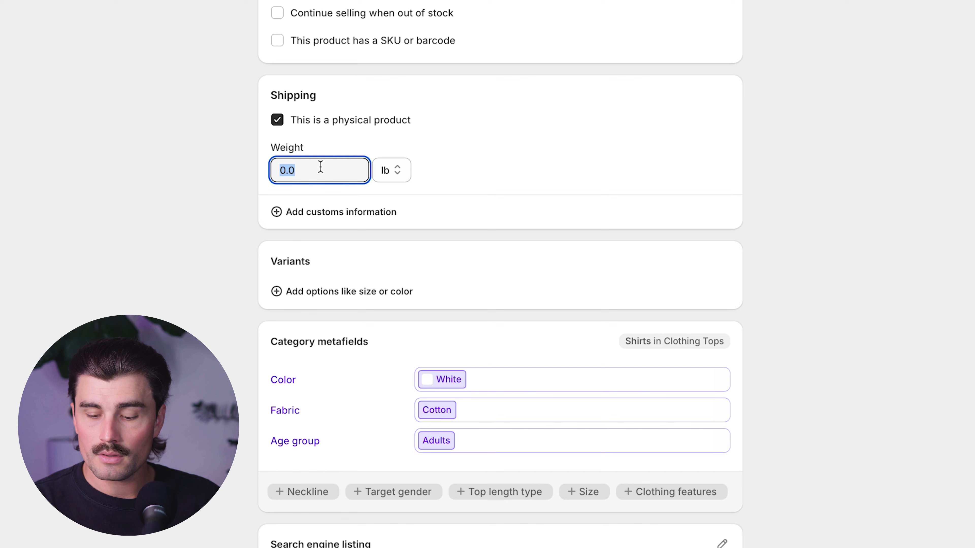
pyautogui.write('2')
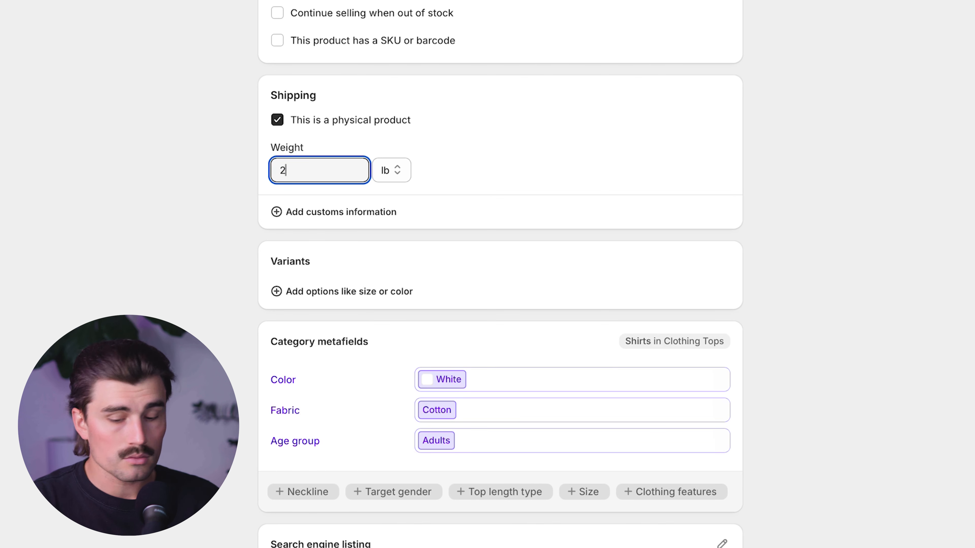
pyautogui.scroll(-5, 896, 172)
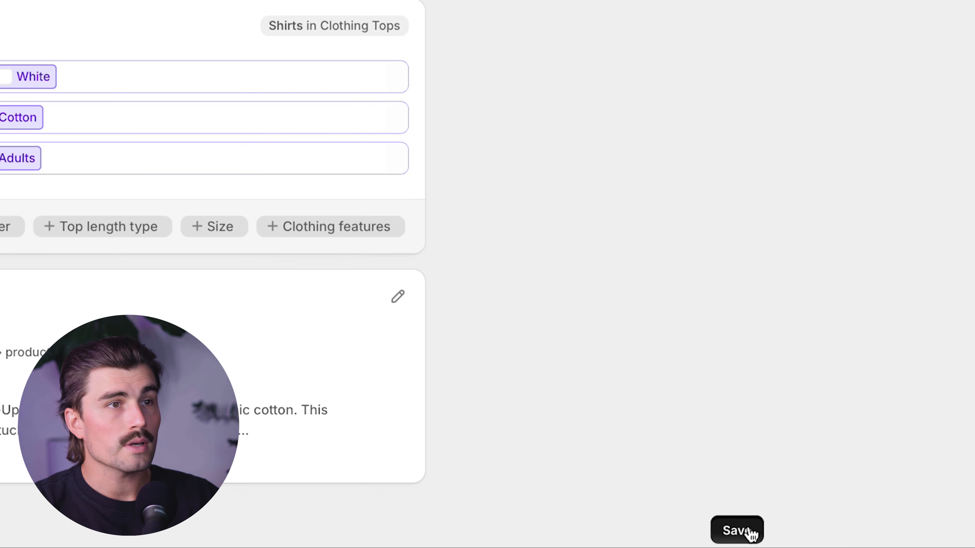
pyautogui.click(967, 536)
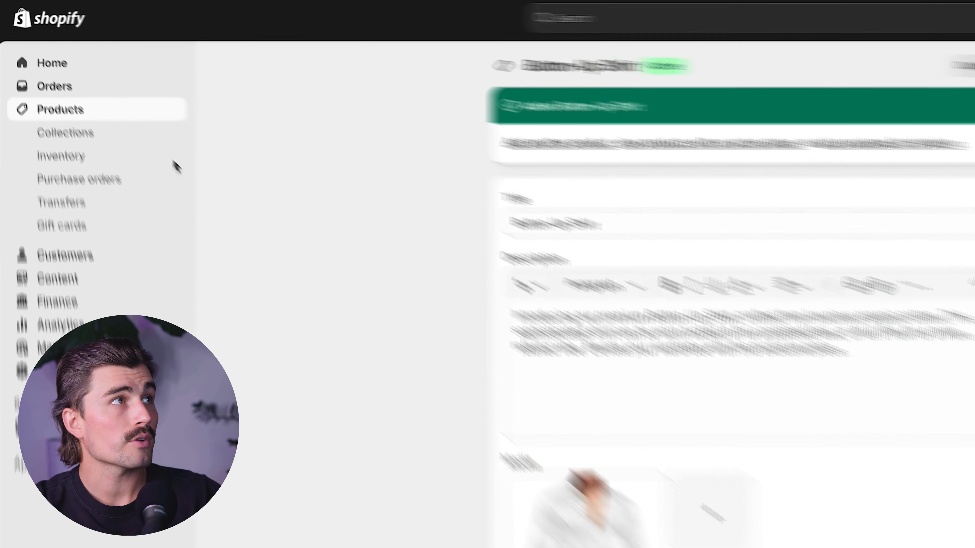
# - Create a collection titled "Spring Collection" with the description "Our best drop yet - get ready for spring time fashion. Comfort, style, elegance."
pyautogui.click(71, 145)
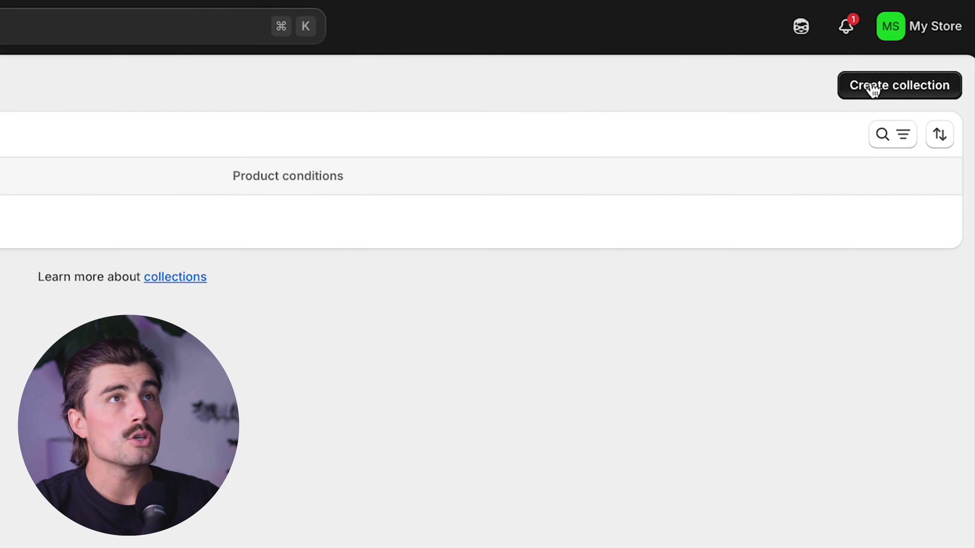
pyautogui.click(864, 84)
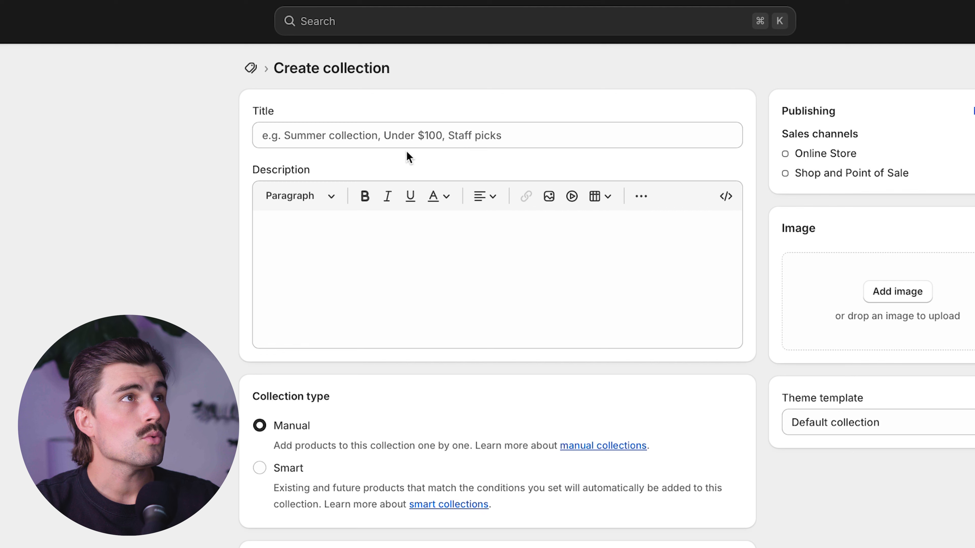
pyautogui.click(401, 135)
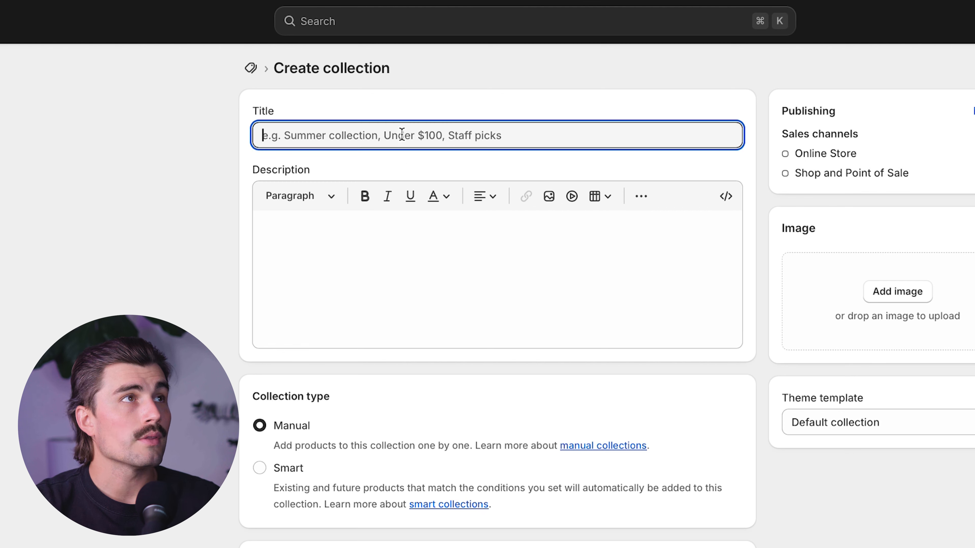
pyautogui.write('Sp')
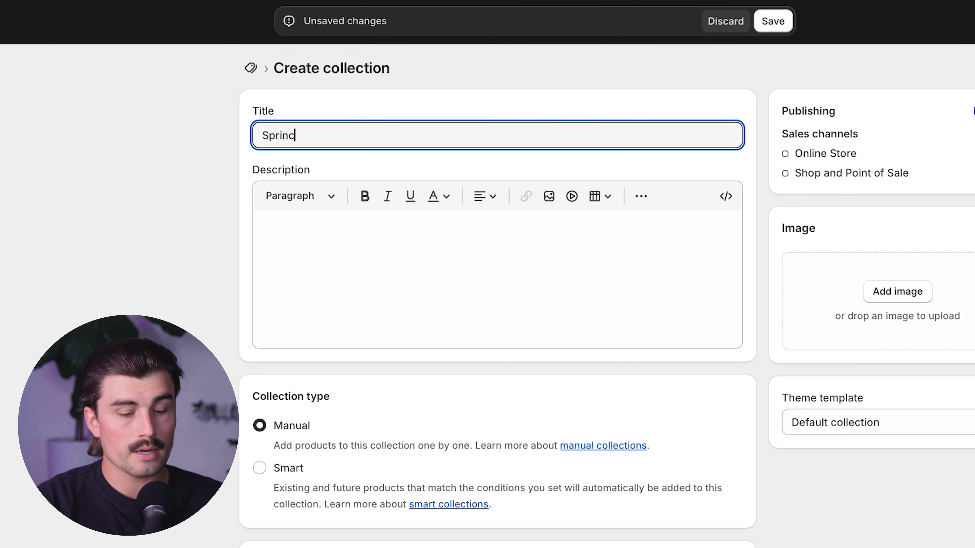
pyautogui.write('ring Collection')
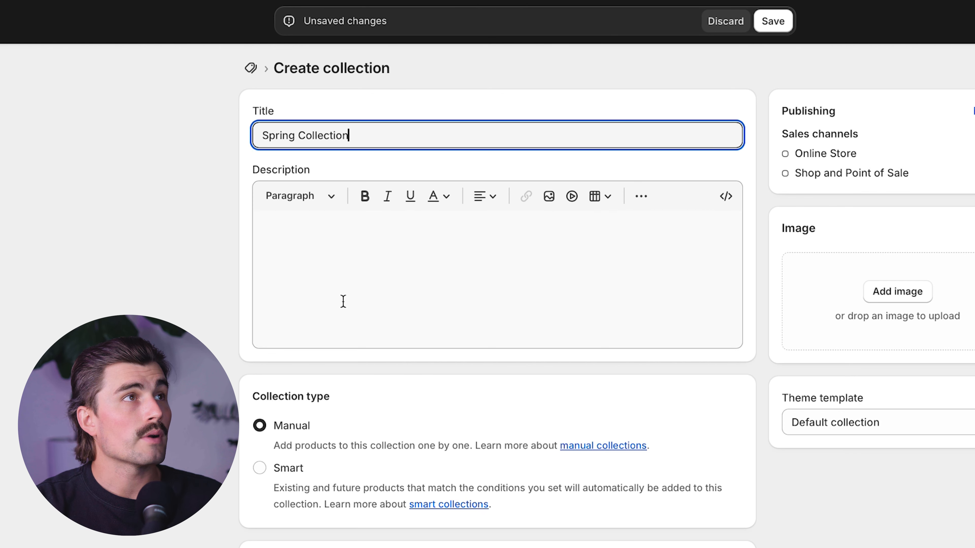
pyautogui.click(259, 338)
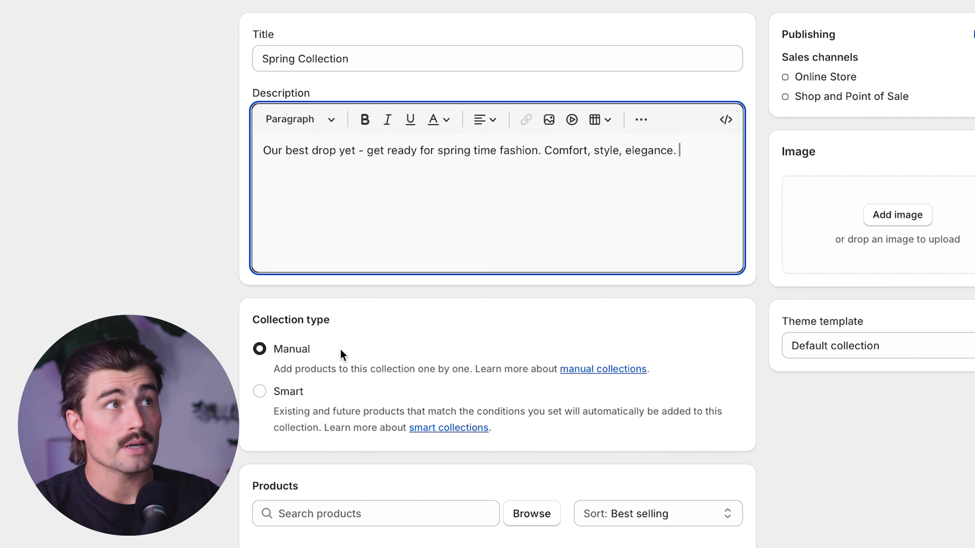
# - Add the Button-Up Shirt product to the Spring Collection and save the collection
pyautogui.click(484, 334)
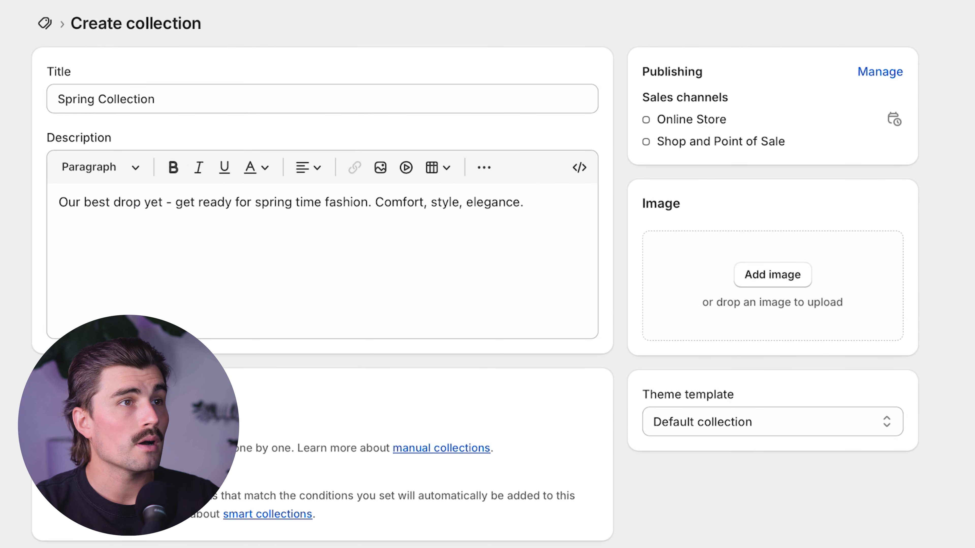
pyautogui.click(301, 259)
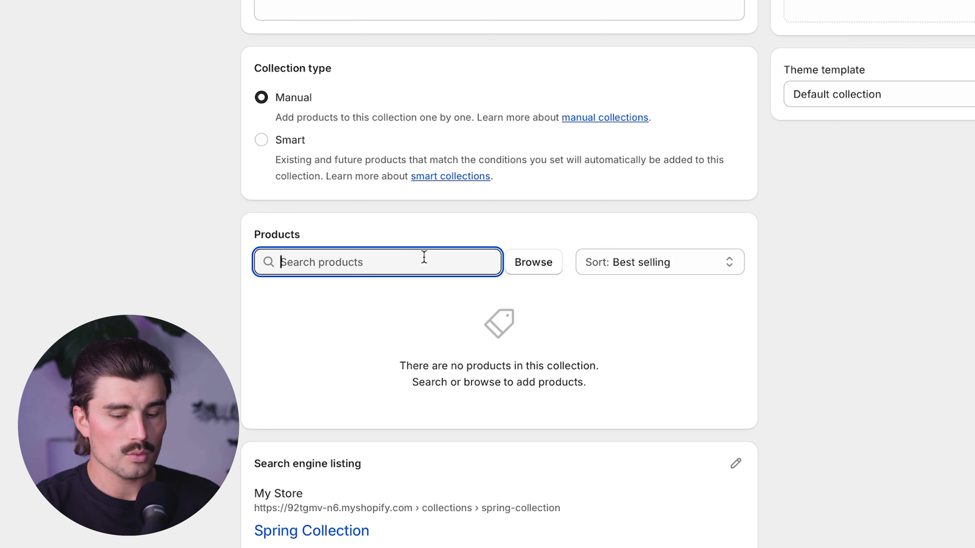
pyautogui.write('b')
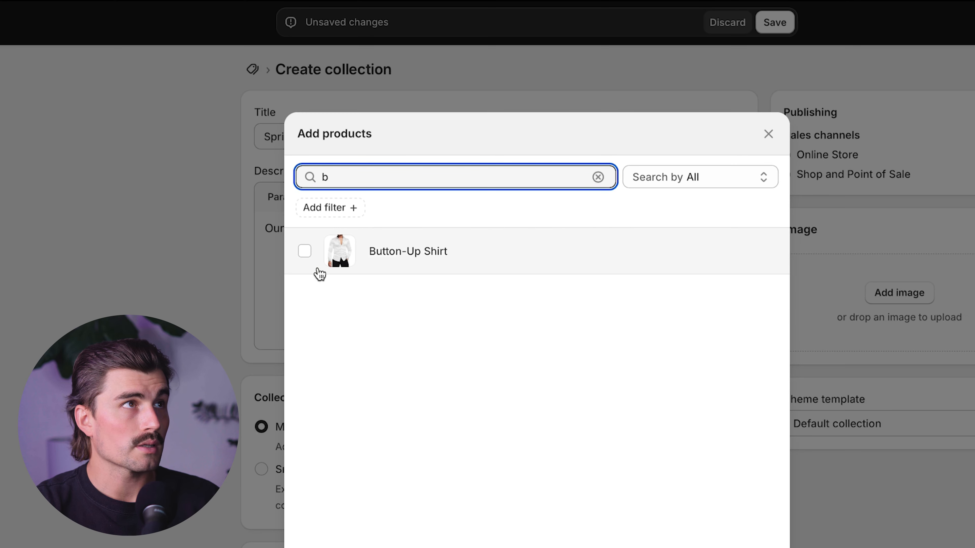
pyautogui.click(304, 251)
pyautogui.click(766, 547)
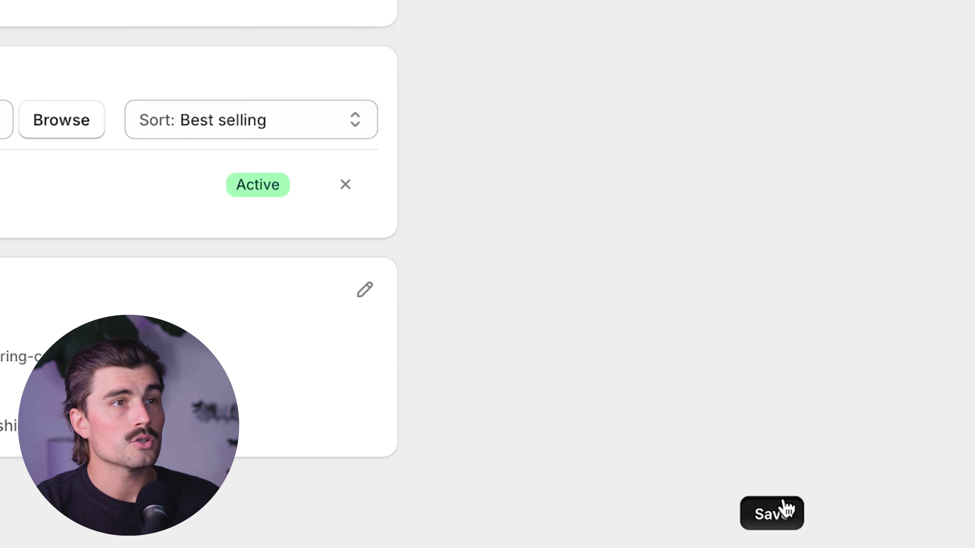
pyautogui.click(787, 512)
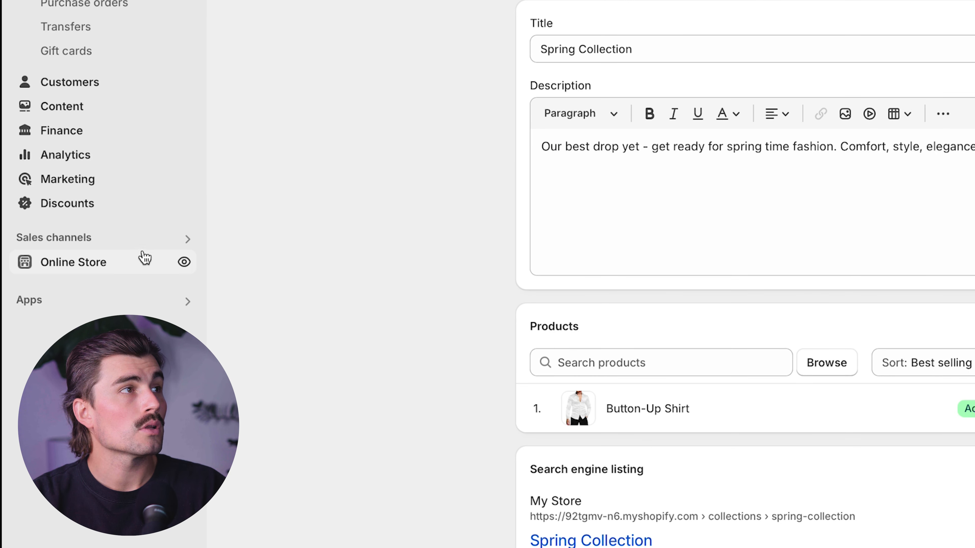
# - Open the online store's list of pages and preview the Contact page
pyautogui.click(128, 266)
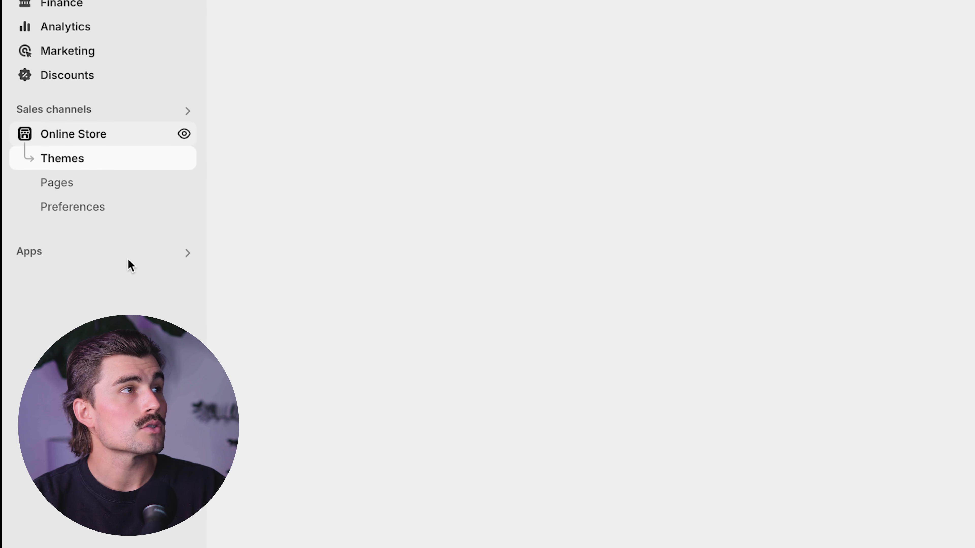
pyautogui.click(88, 182)
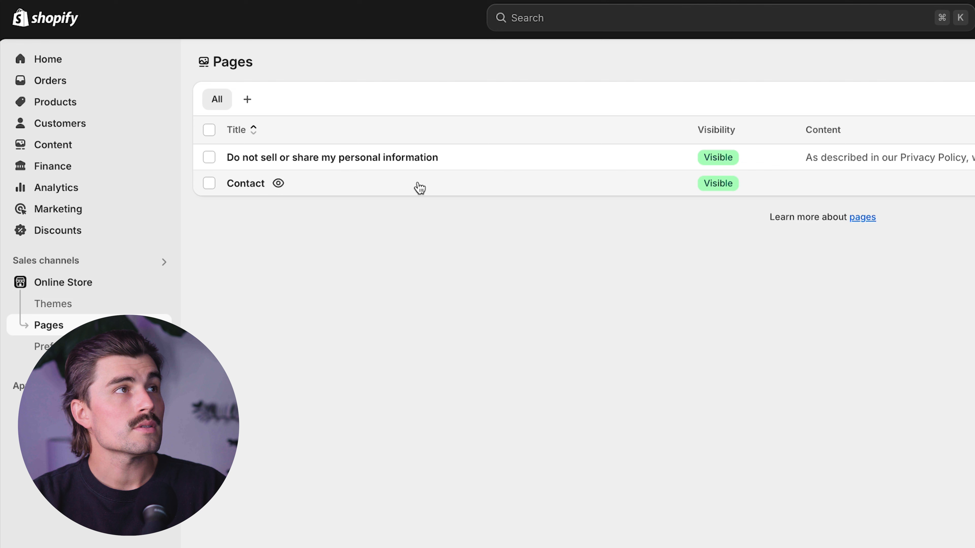
pyautogui.click(277, 184)
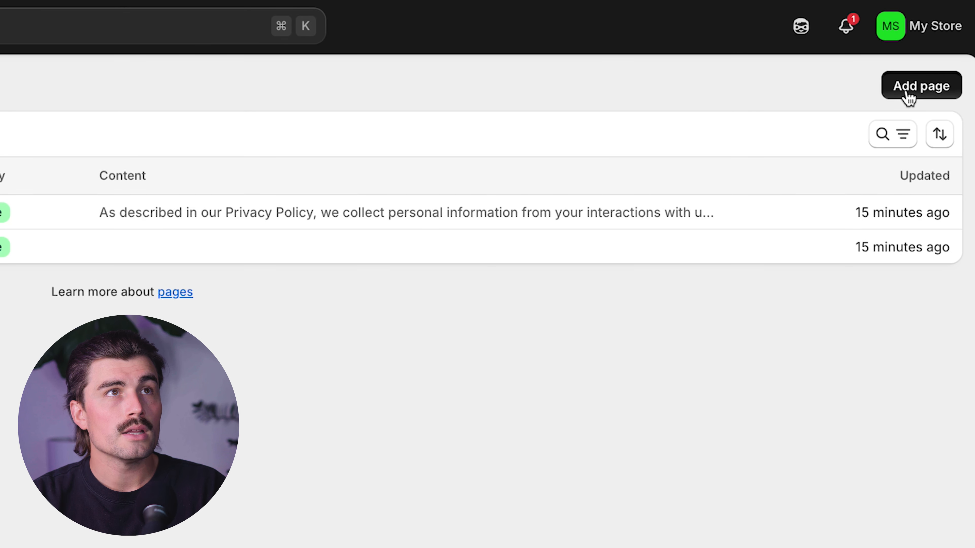
# - Add a new page titled "About Page", set its visibility to Visible and keep the Default page template
pyautogui.click(906, 91)
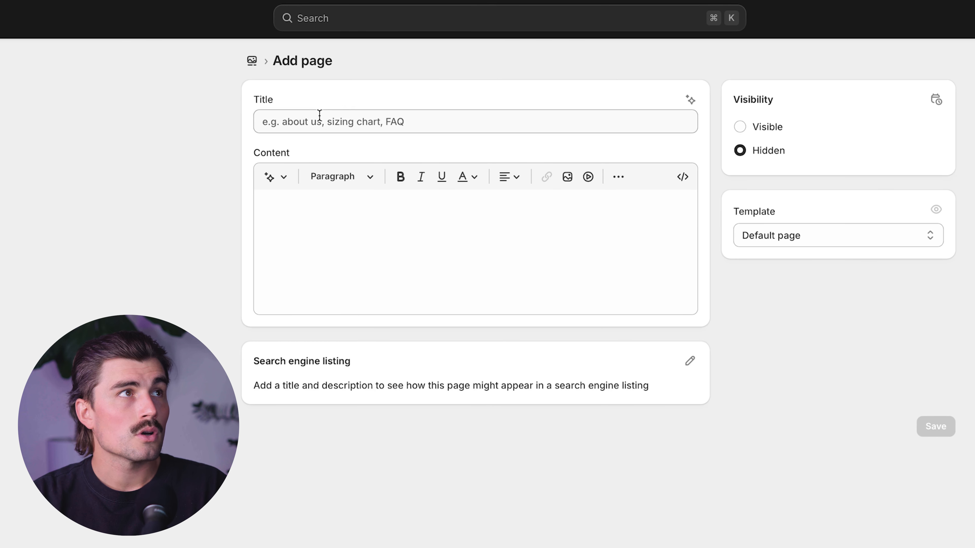
pyautogui.click(319, 119)
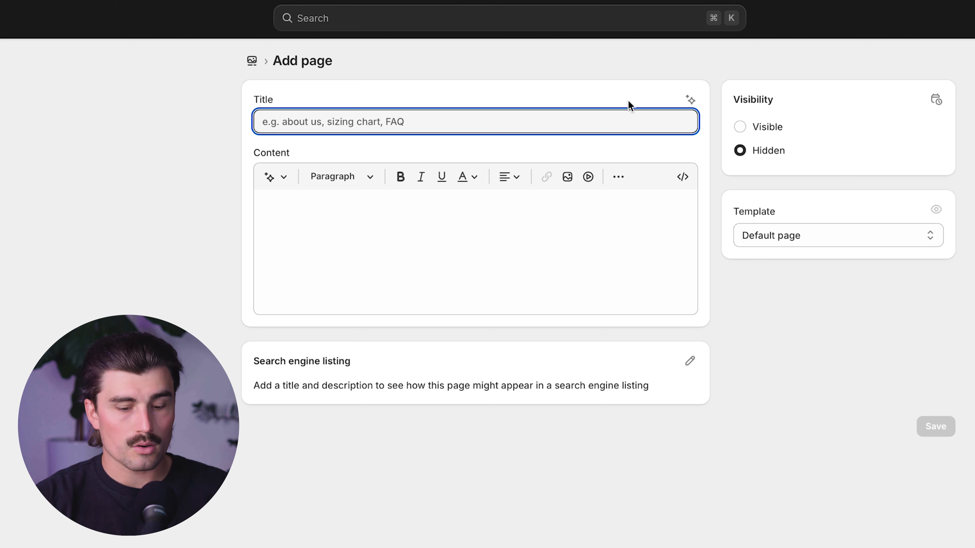
pyautogui.write('About Page')
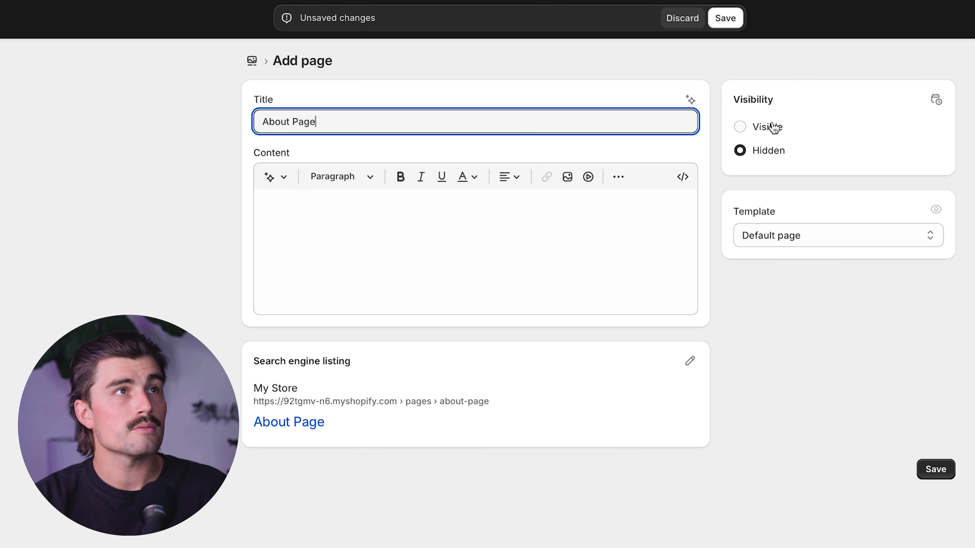
pyautogui.click(776, 122)
pyautogui.click(822, 246)
pyautogui.click(823, 245)
# - Paste the prepared brand introduction beginning "At [Your Store Name], we believe" as the About Page's content and save the page
pyautogui.click(504, 235)
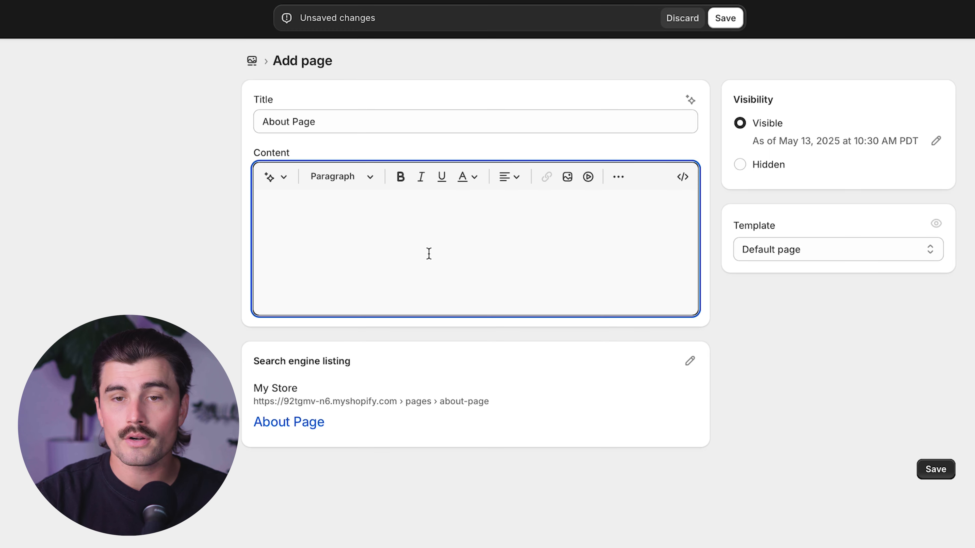
pyautogui.write("At [Your Store Name], we believe that when you look sharp, you feel unstoppable.  Our mission is simple — to help men elevate their style with high-fashion pieces that fit seamlessly into everyday life. Whether you're dressing for a meeting, a night out, or just want to turn heads on the street, our collections are designed to give you that edge.  Every piece we carry is handpicked for its detail, quality, and bold simplicity. No fluff, no fast fashion — just modern menswear that makes a statement.  Welcome to your new go-to wardrobe.")
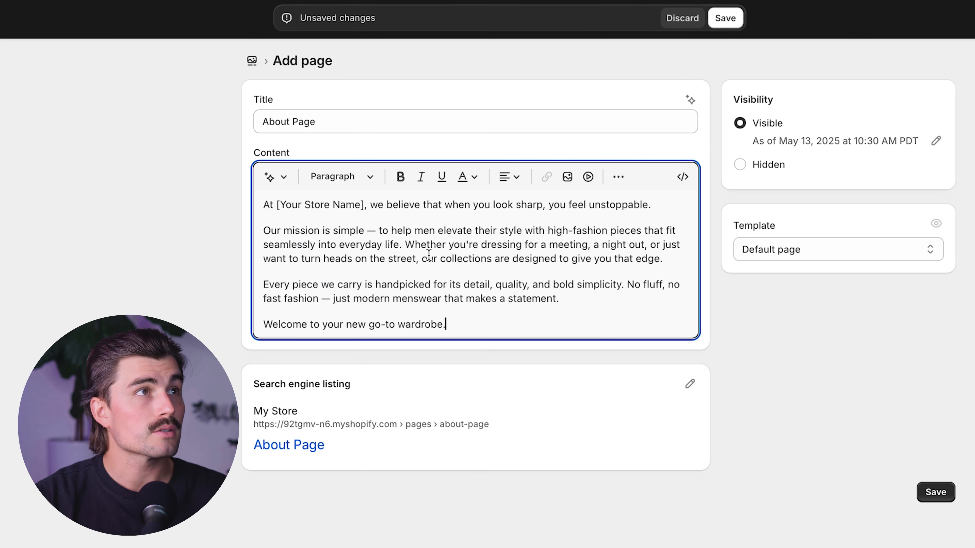
pyautogui.click(692, 525)
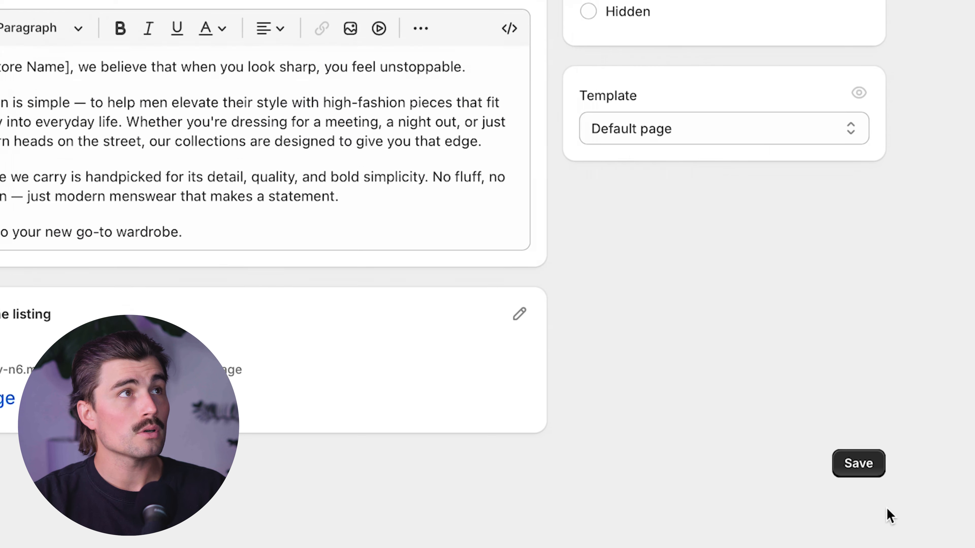
pyautogui.click(947, 498)
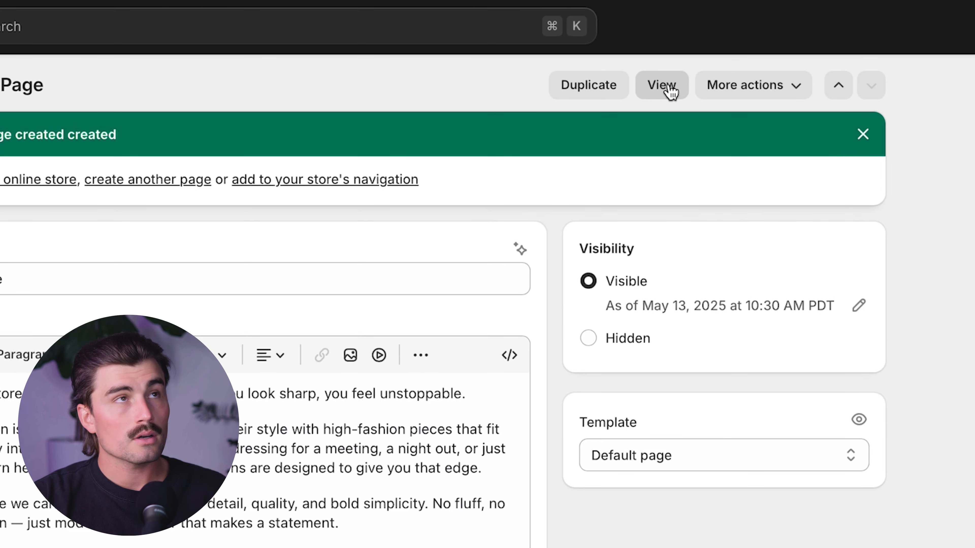
# - View the About Page and browse the sections that can be added to its template in the theme editor
pyautogui.click(670, 89)
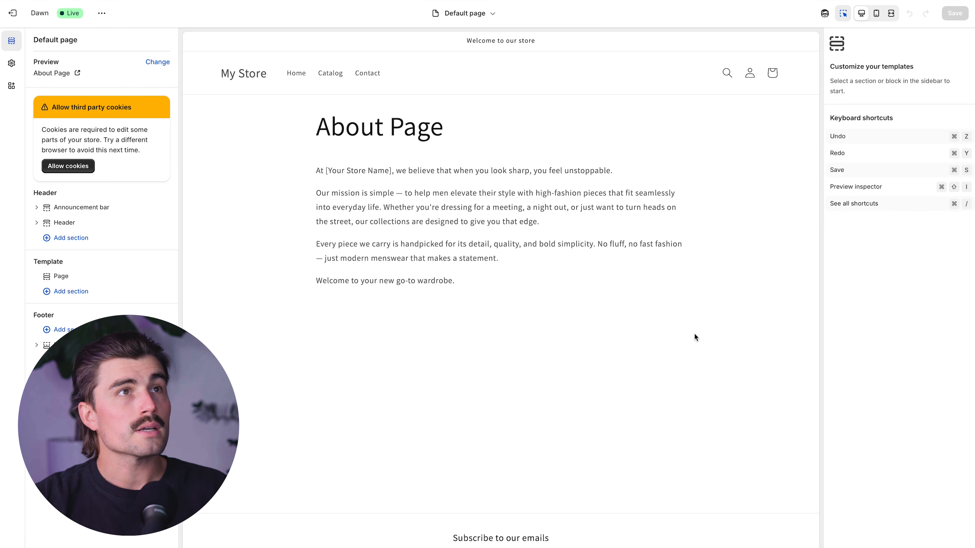
pyautogui.click(445, 183)
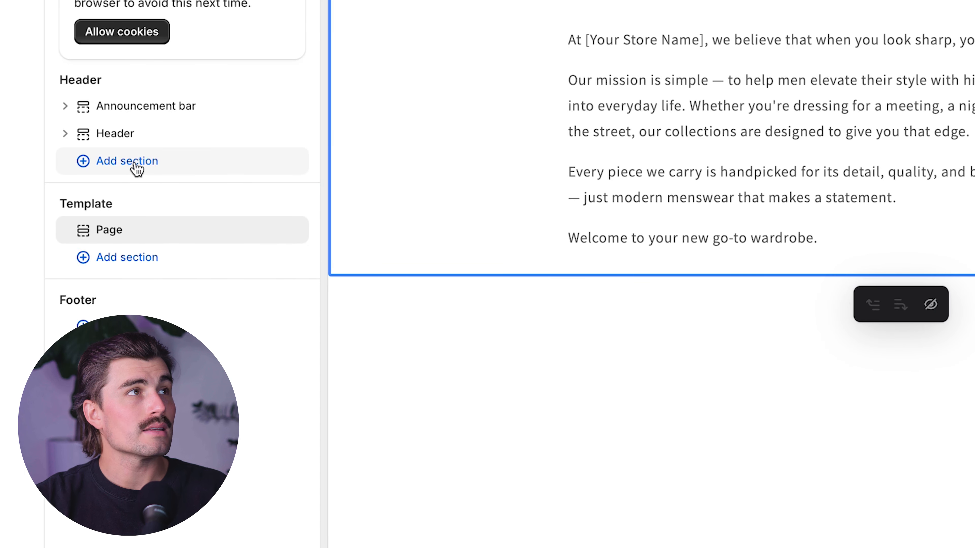
pyautogui.click(132, 258)
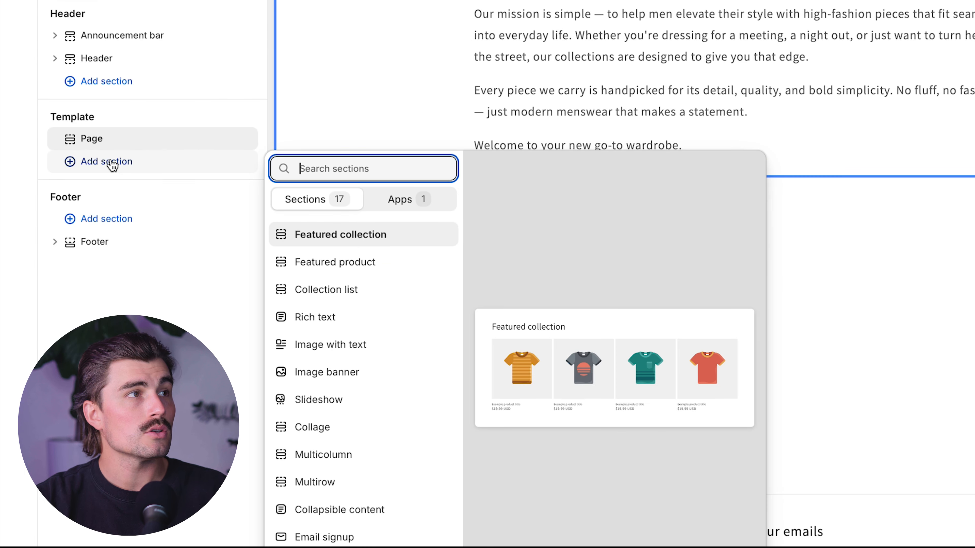
pyautogui.scroll(-2, 362, 427)
pyautogui.scroll(-1, 363, 427)
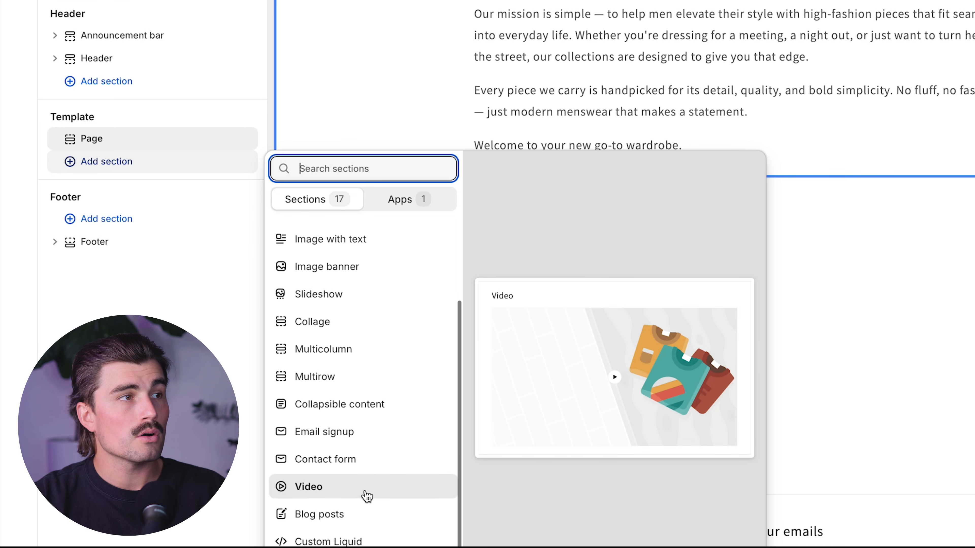
pyautogui.scroll(2, 364, 493)
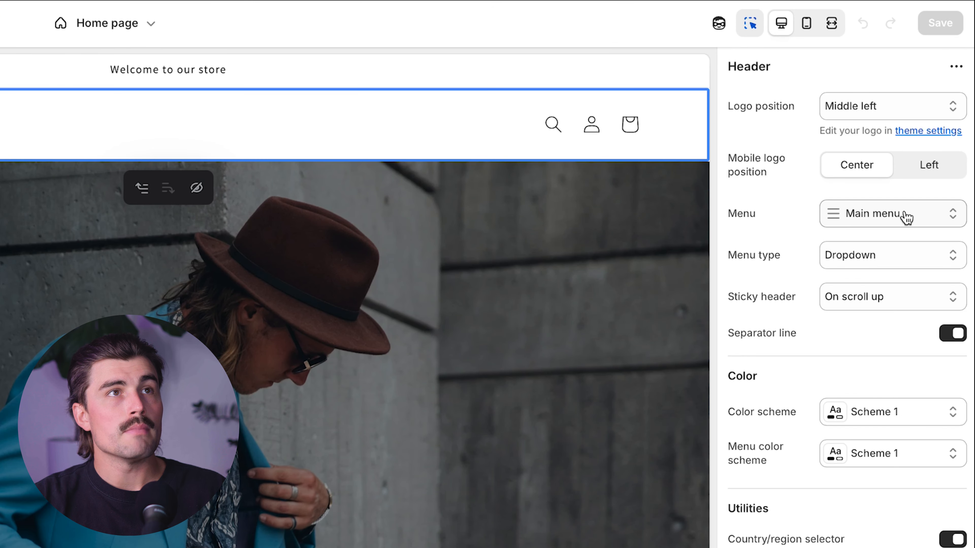
# - Add a menu item to the header's Main menu that links to the About Page and save the menu
pyautogui.click(906, 215)
pyautogui.click(854, 281)
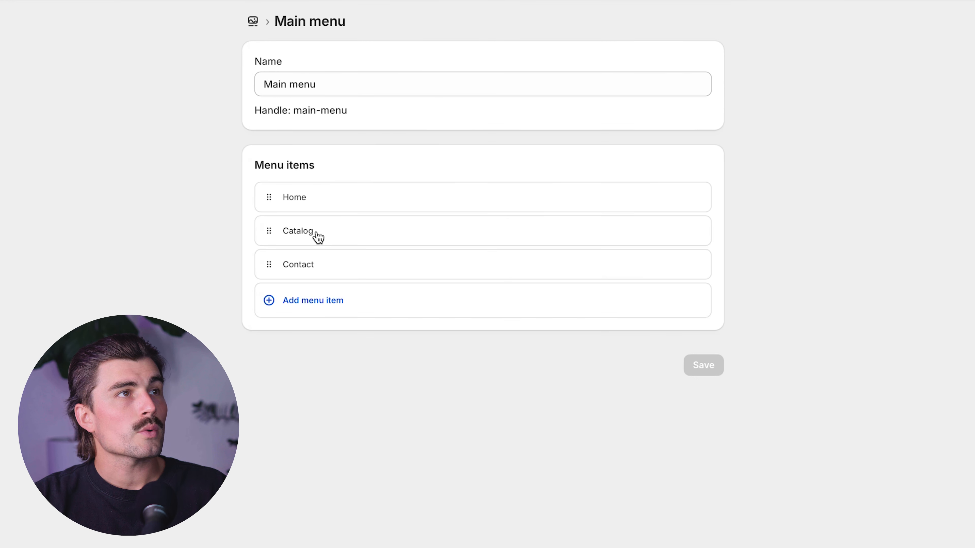
pyautogui.click(314, 303)
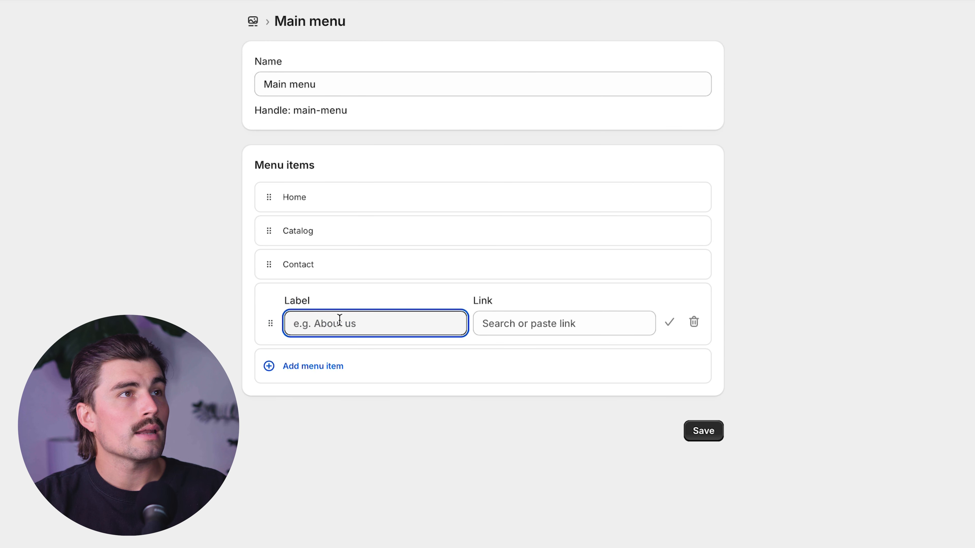
pyautogui.click(568, 330)
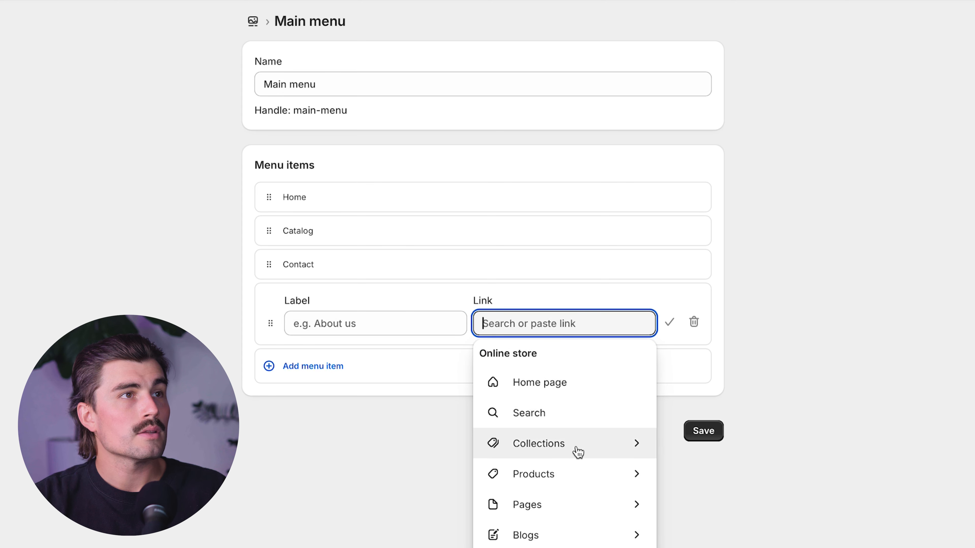
pyautogui.click(586, 512)
pyautogui.click(543, 382)
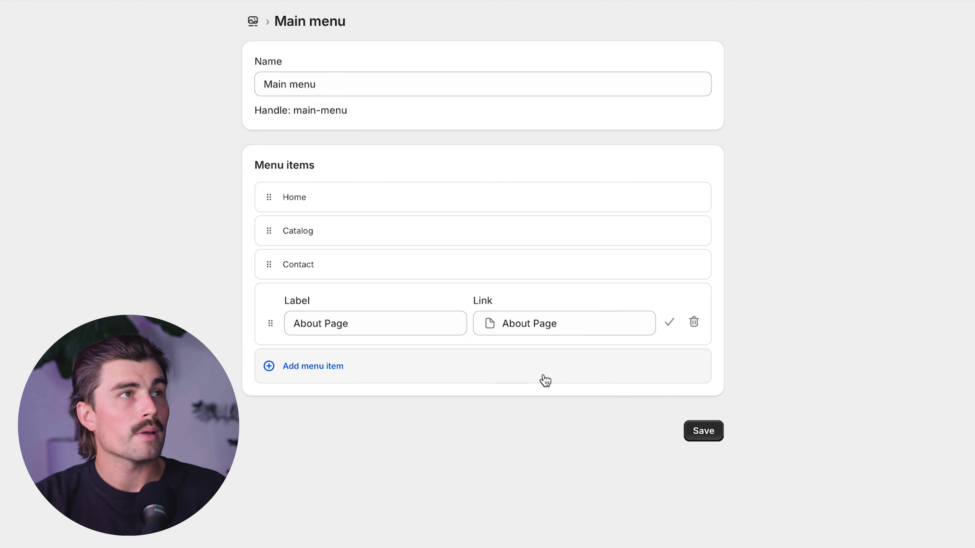
pyautogui.click(699, 434)
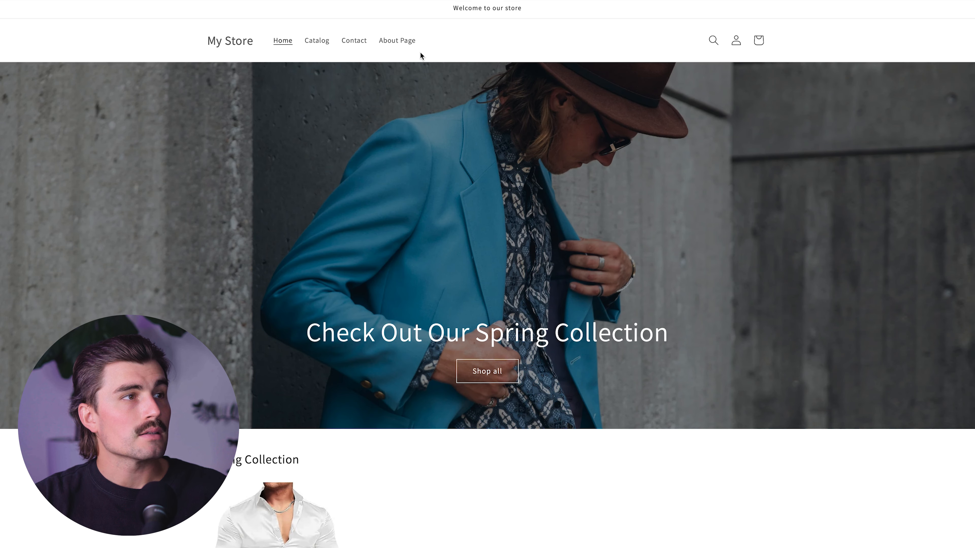
# - Look over the storefront's home page from the header menu to the Spring Collection products
pyautogui.scroll(-5, 479, 193)
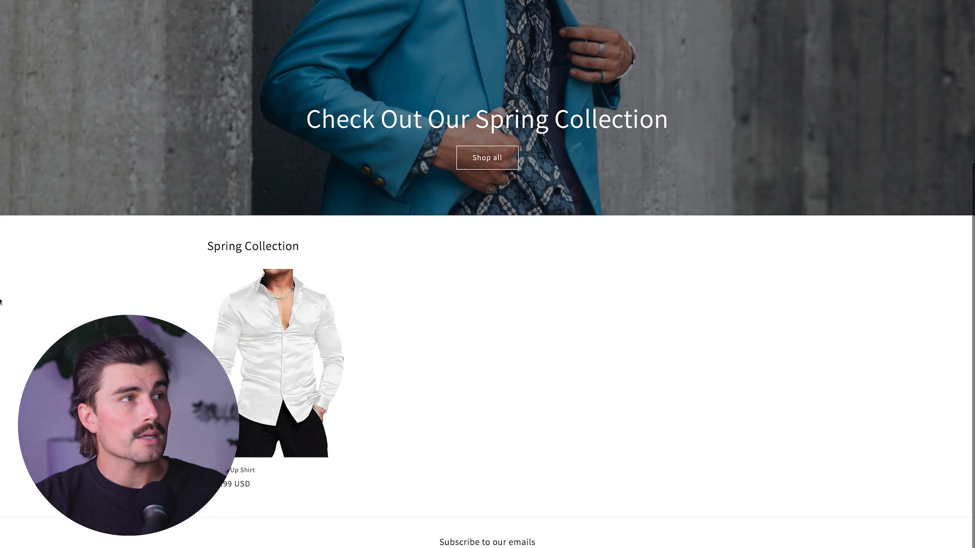
pyautogui.scroll(5, 594, 275)
pyautogui.scroll(-5, 588, 277)
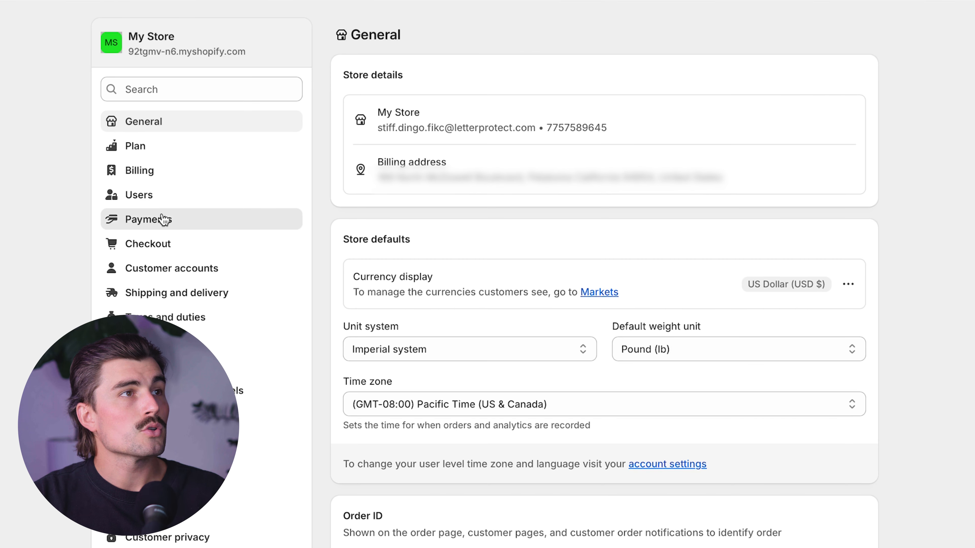
# - Review the store's Payments settings and its Shipping and delivery settings, including rates, delivery options and saved packages
pyautogui.click(211, 199)
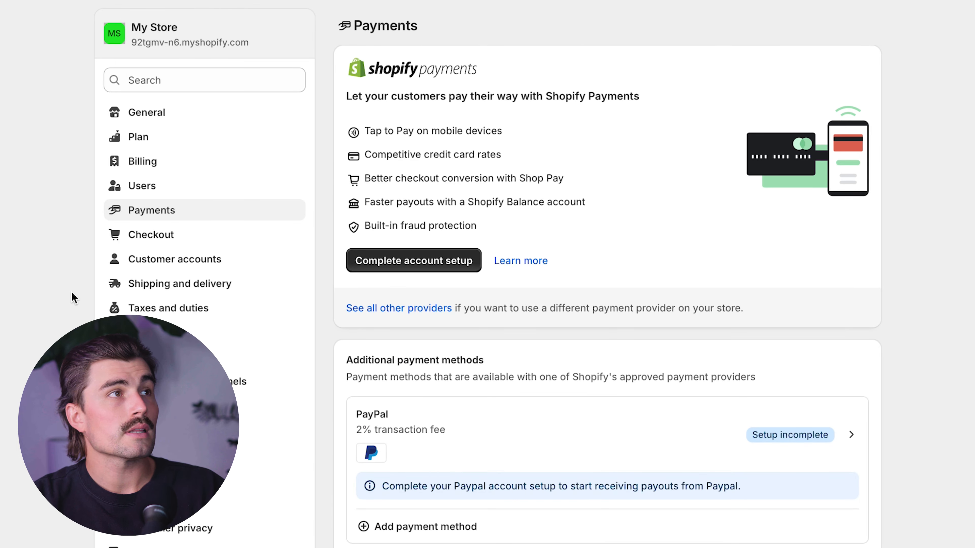
pyautogui.click(198, 289)
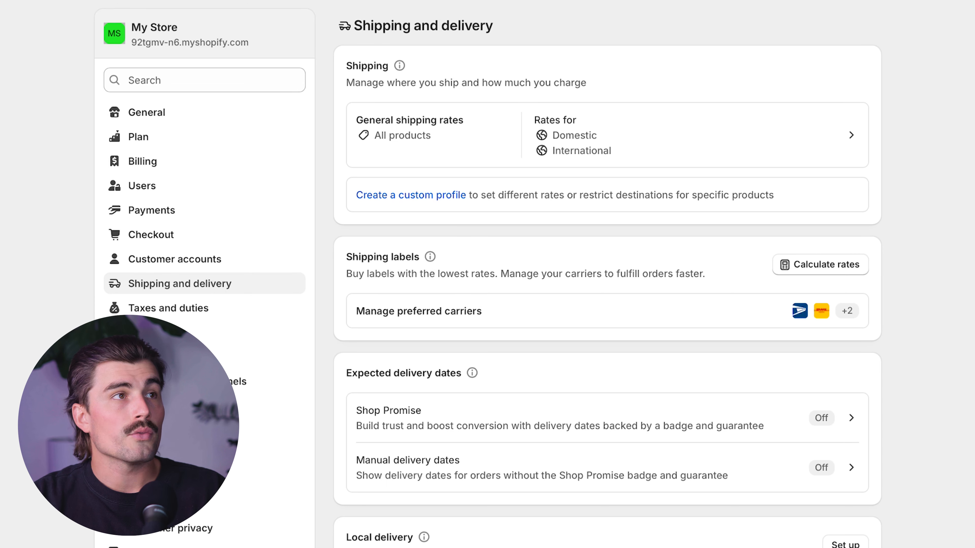
pyautogui.scroll(-5, 606, 276)
pyautogui.scroll(-3, 606, 277)
pyautogui.scroll(-2, 606, 276)
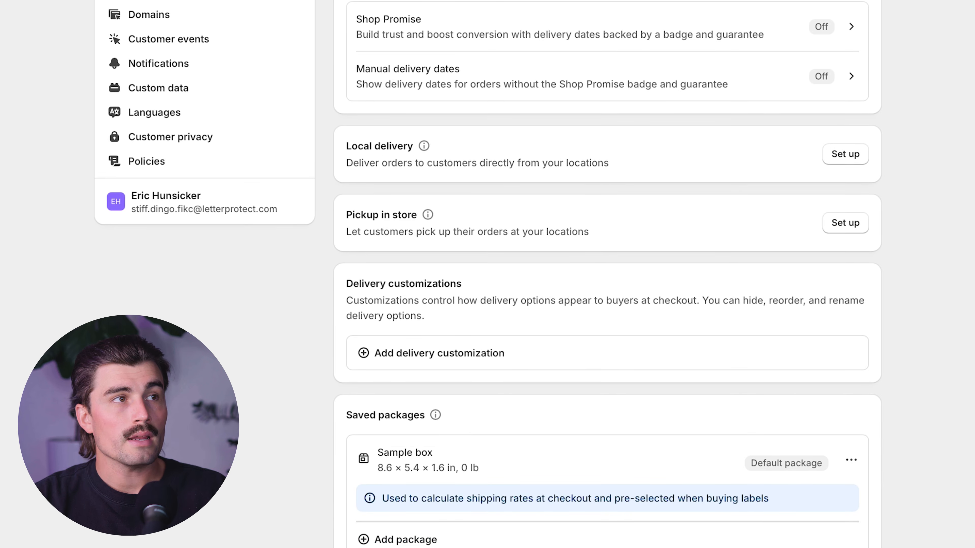
pyautogui.scroll(10, 902, 268)
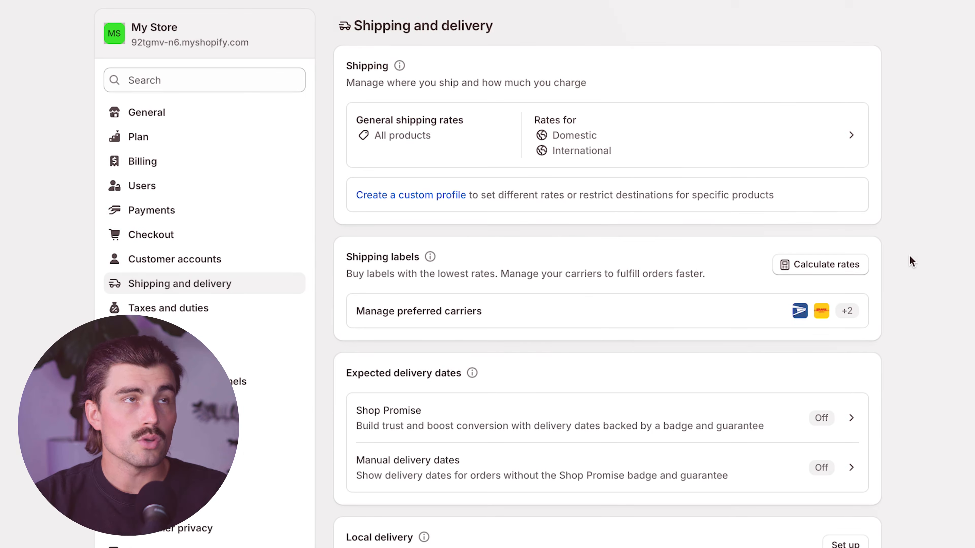